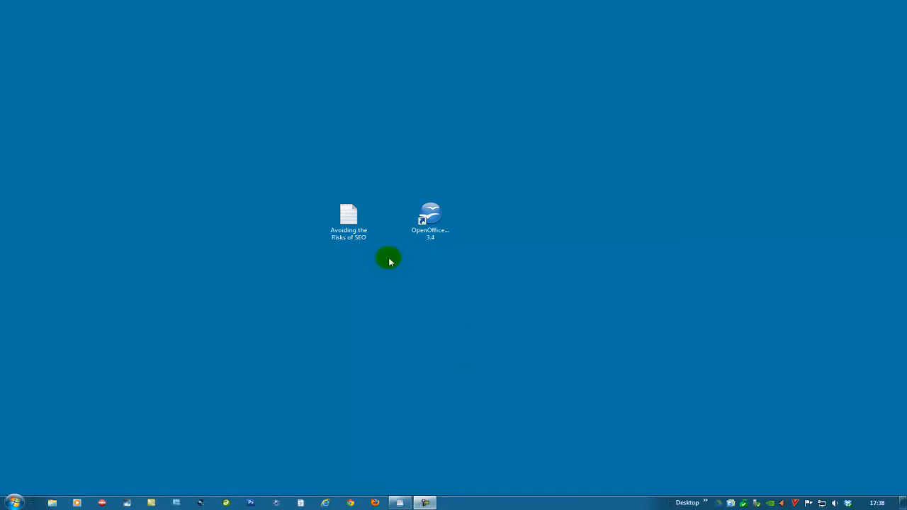
# Move the OpenOffice shortcut to the desktop corner and view the SEO article as plain text in Notepad
pyautogui.moveTo(430, 216); pyautogui.dragTo(27, 9)
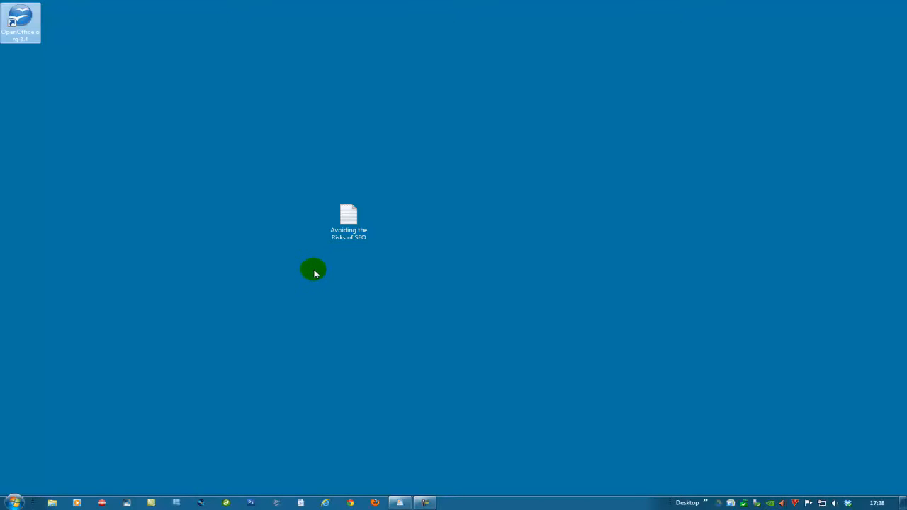
pyautogui.click(348, 216)
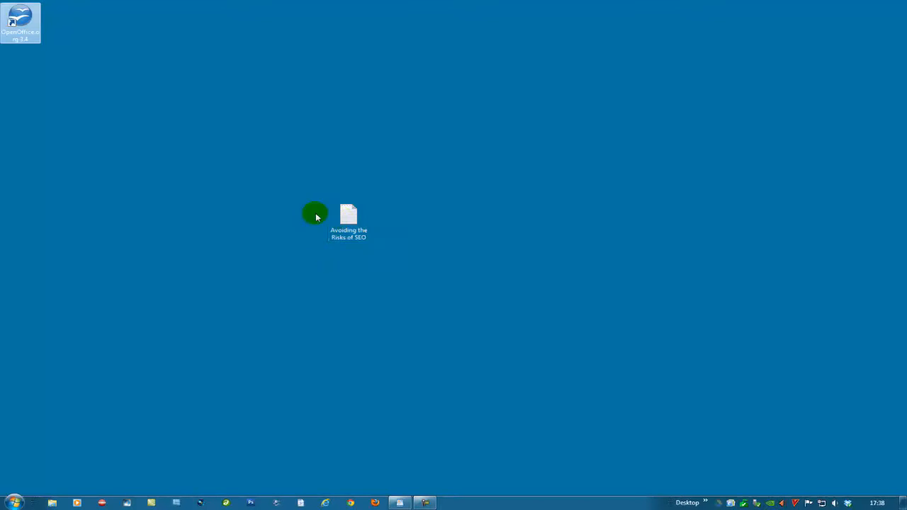
pyautogui.click(351, 215)
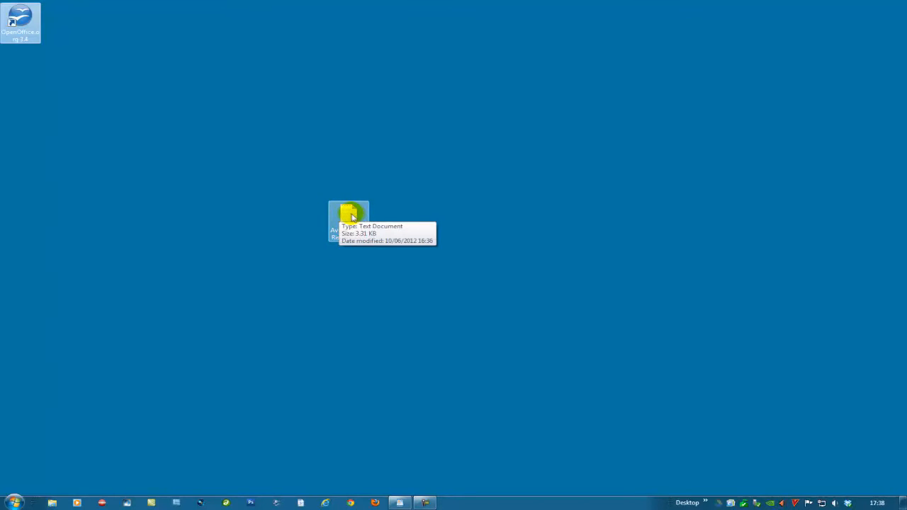
pyautogui.doubleClick(351, 215)
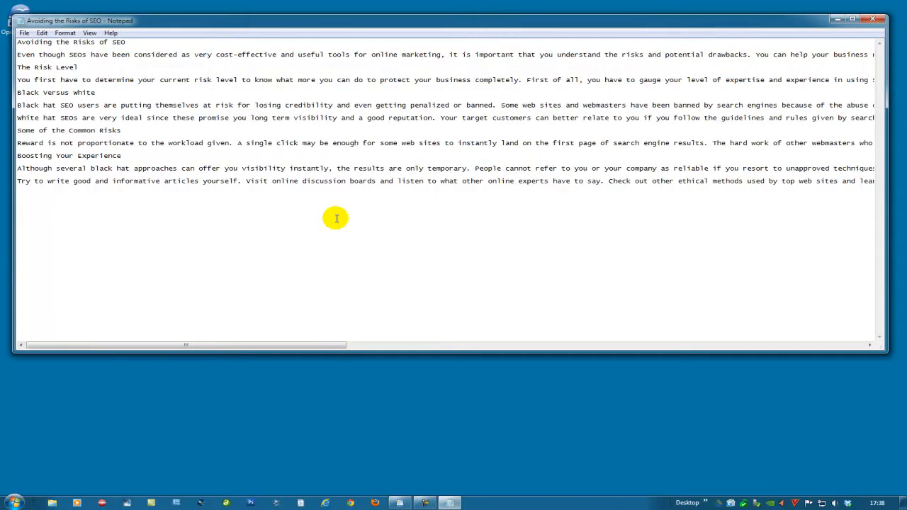
# Close Notepad and bring up the context options for the SEO article file on the desktop
pyautogui.click(875, 20)
pyautogui.click(352, 225)
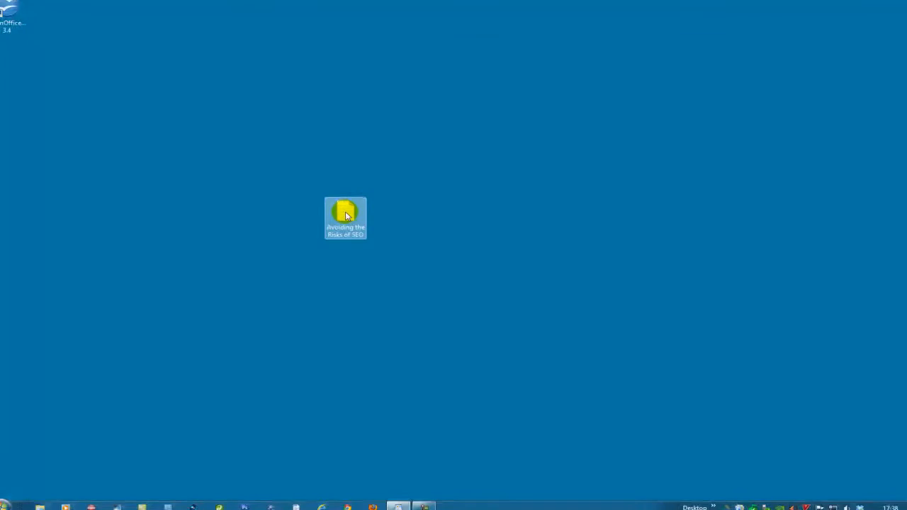
pyautogui.rightClick(349, 224)
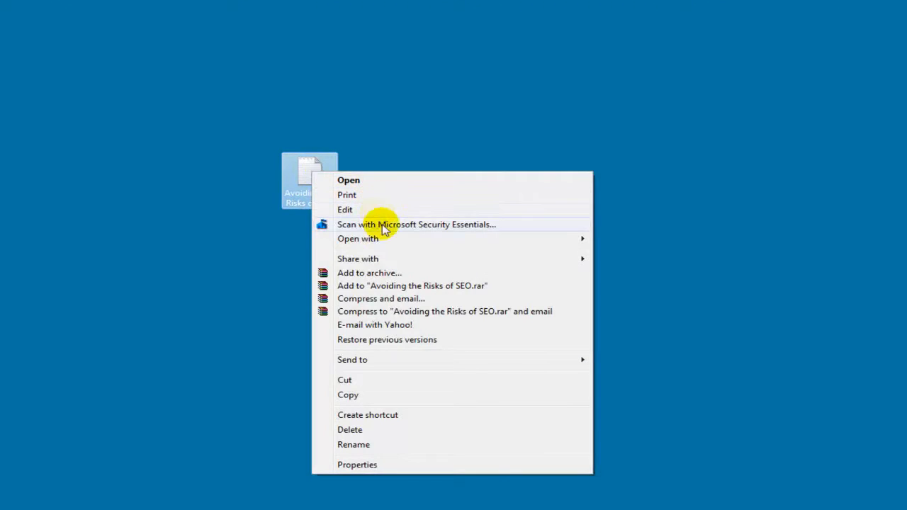
pyautogui.moveTo(375, 256)
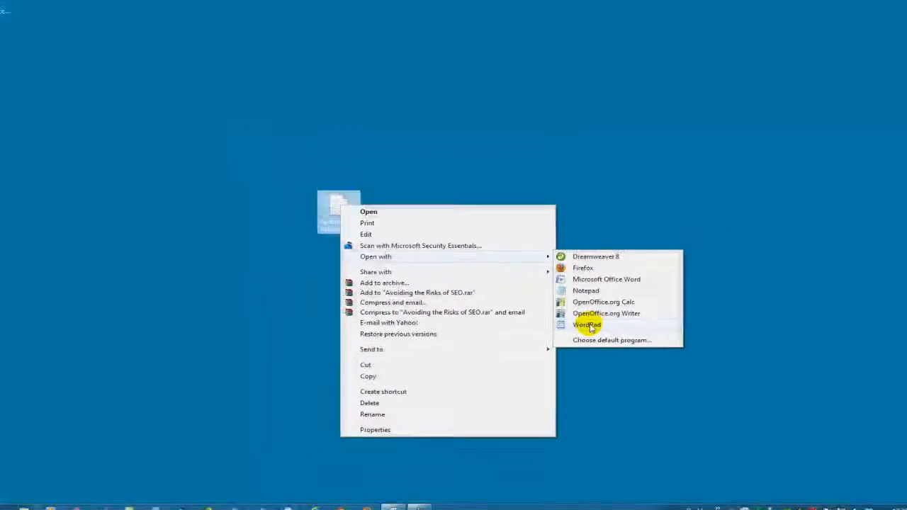
# Open the article in WordPad, look it over, and select its whole title line
pyautogui.click(585, 328)
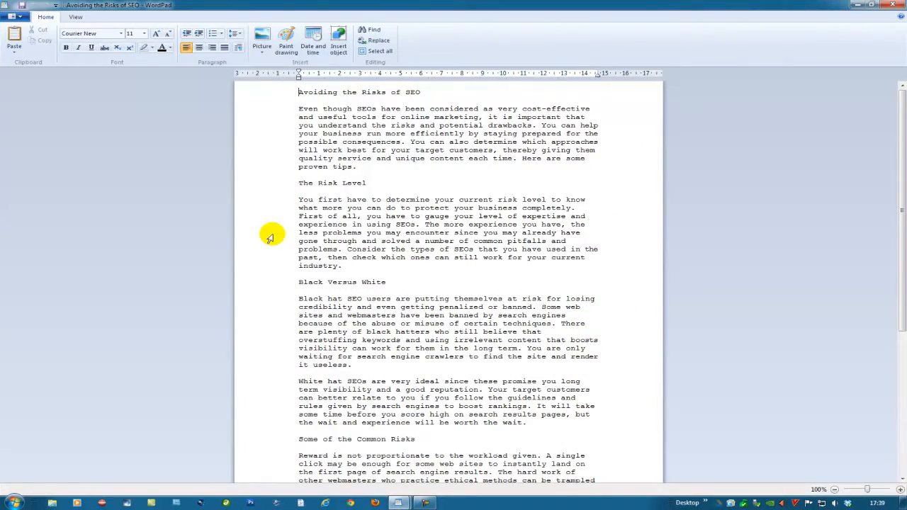
pyautogui.scroll(-3, 311, 237)
pyautogui.scroll(-5, 280, 243)
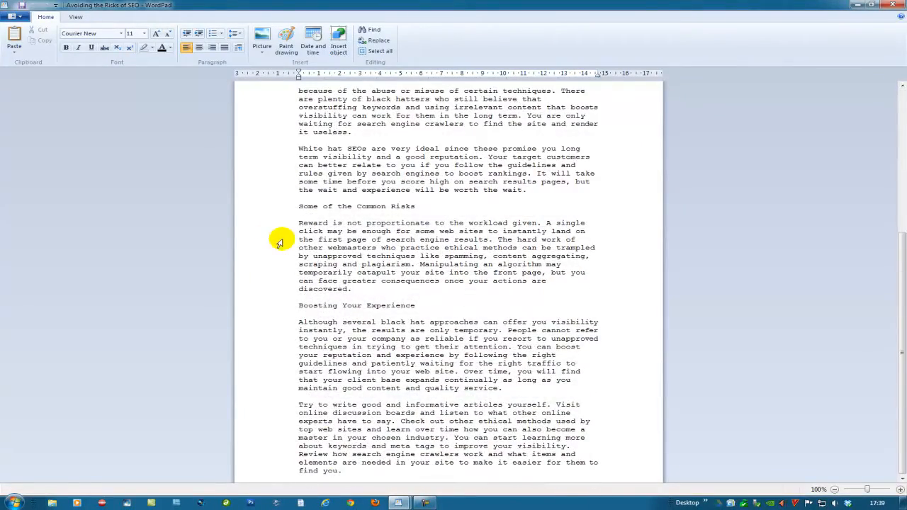
pyautogui.scroll(8, 280, 243)
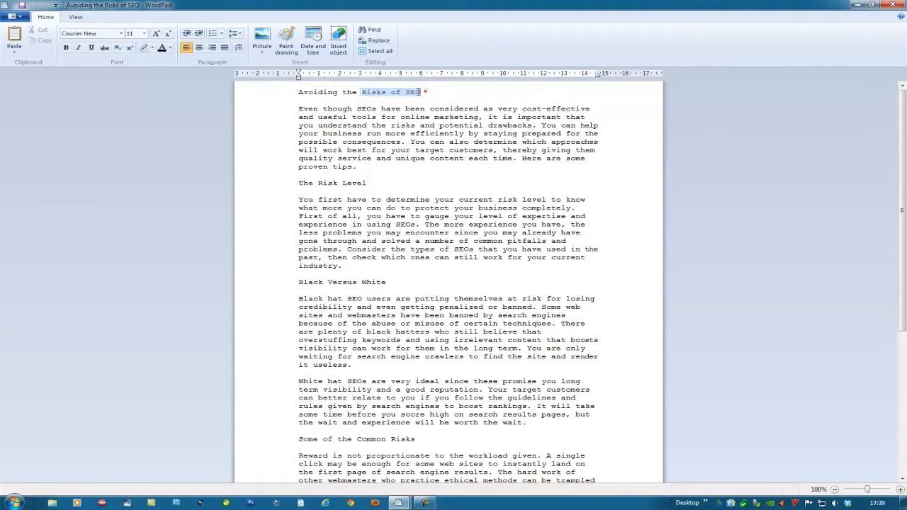
pyautogui.moveTo(422, 91); pyautogui.dragTo(298, 91)
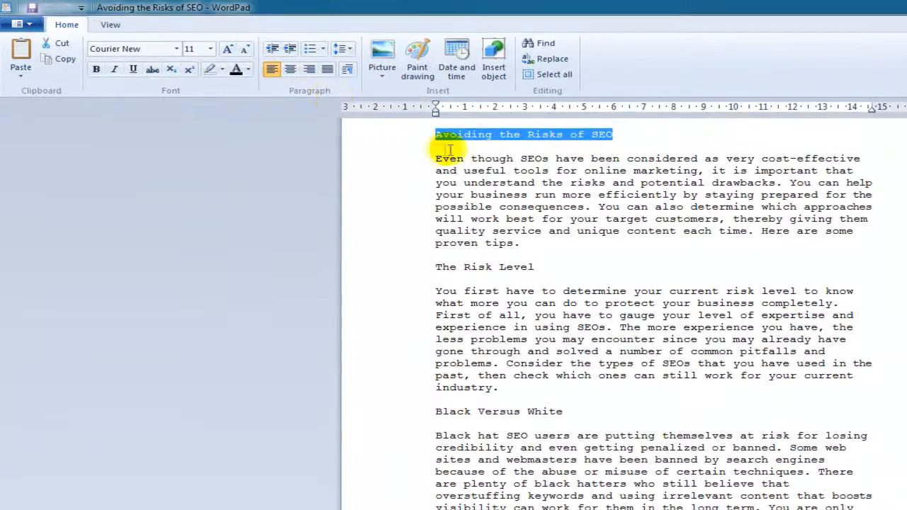
# Make the article title blue, size 16 and bold
pyautogui.click(247, 69)
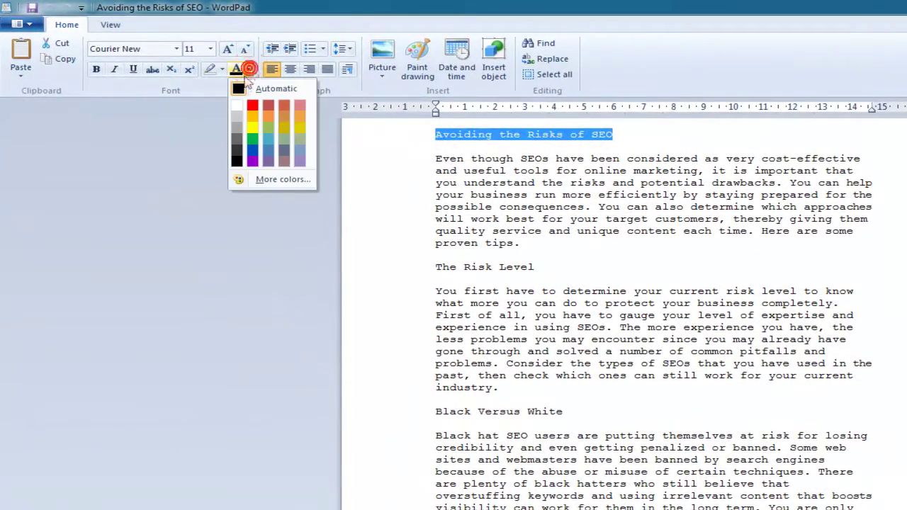
pyautogui.click(252, 142)
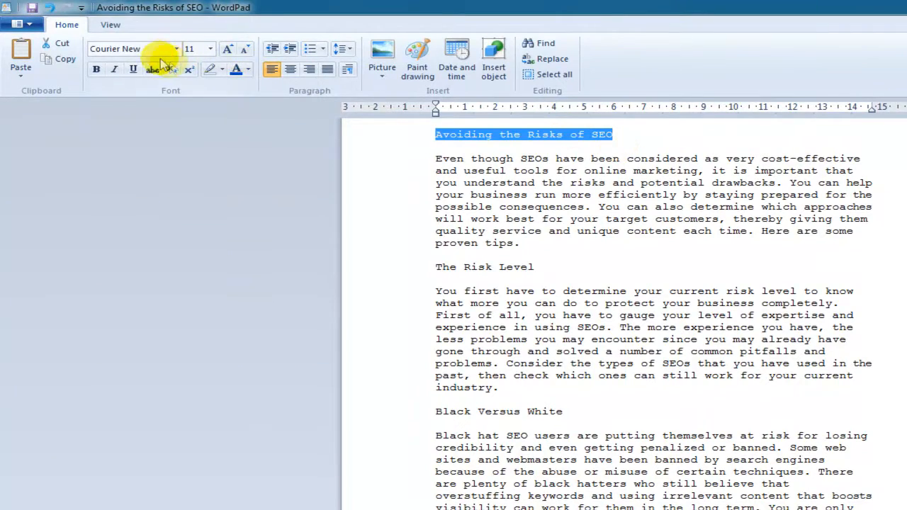
pyautogui.click(227, 48)
pyautogui.click(227, 48)
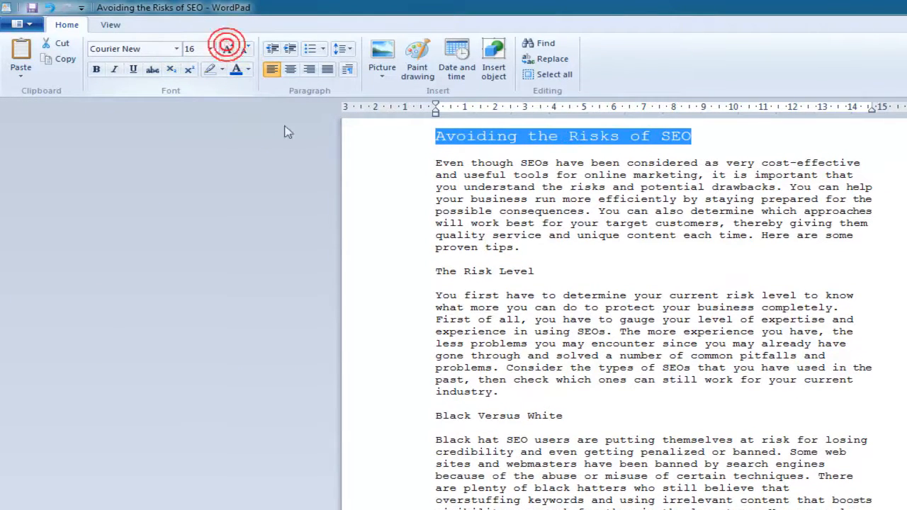
pyautogui.click(97, 69)
pyautogui.click(712, 137)
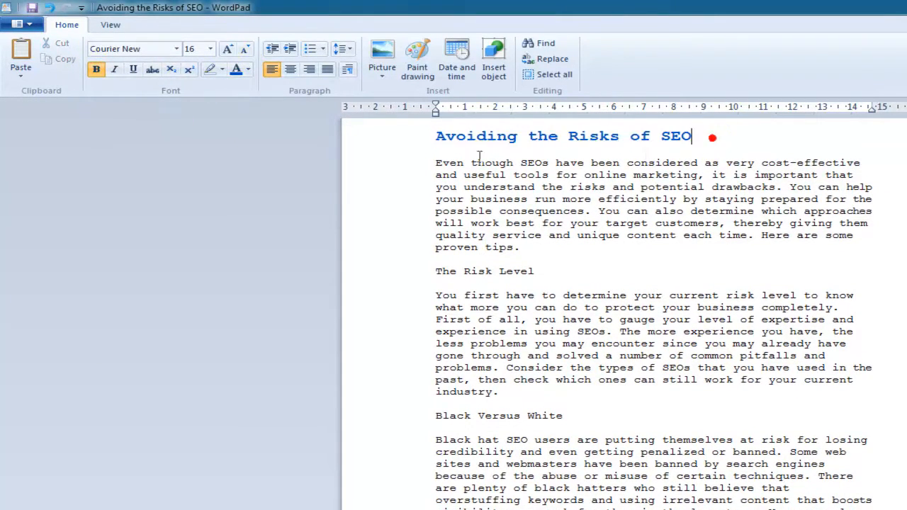
# Insert the Youtube-jnuness-bunner5 banner from the Desktop on a new line above the title
pyautogui.click(436, 136)
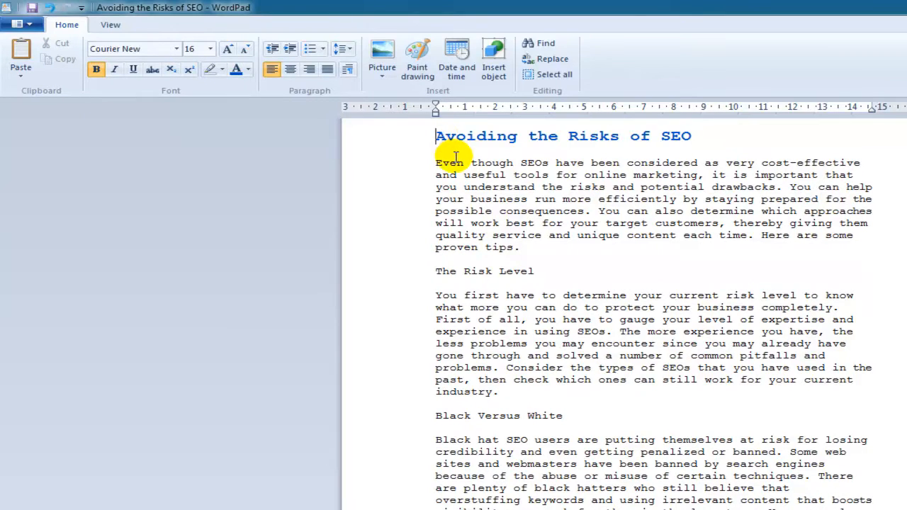
pyautogui.press('Return')
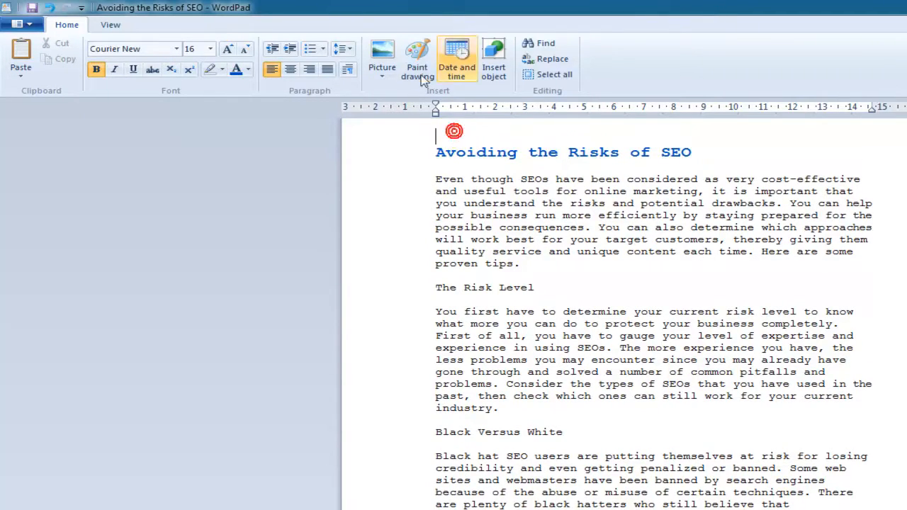
pyautogui.click(382, 57)
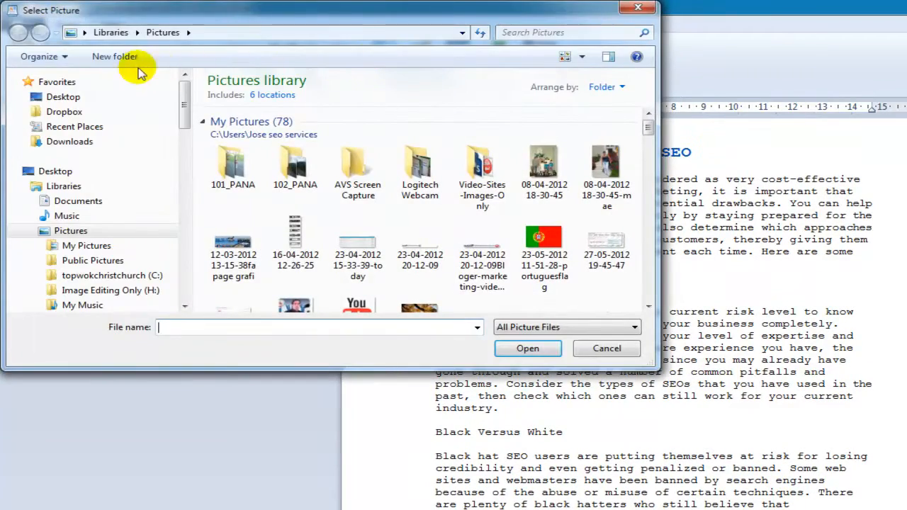
pyautogui.click(63, 97)
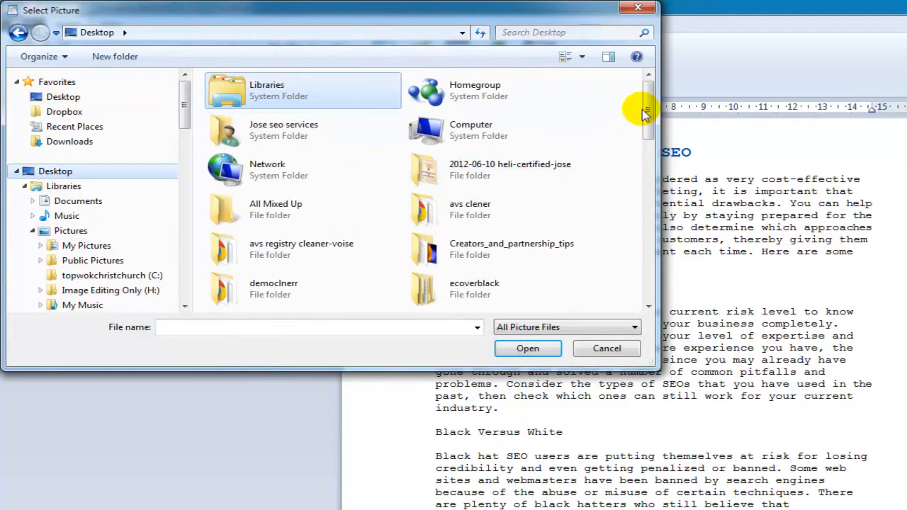
pyautogui.moveTo(647, 107); pyautogui.dragTo(650, 272)
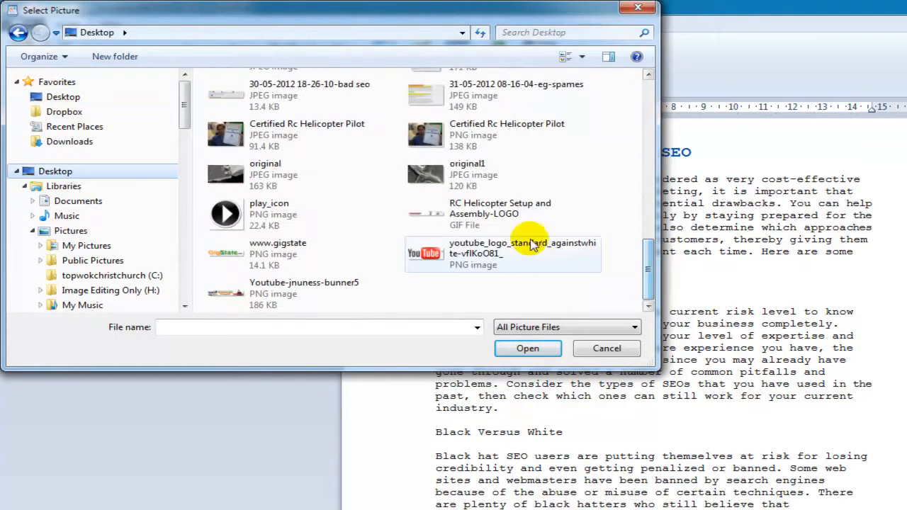
pyautogui.click(218, 294)
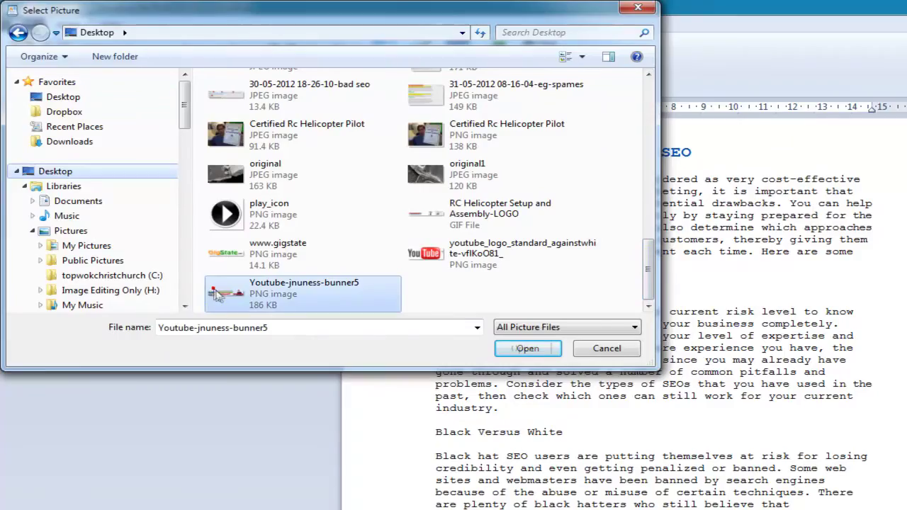
pyautogui.click(527, 348)
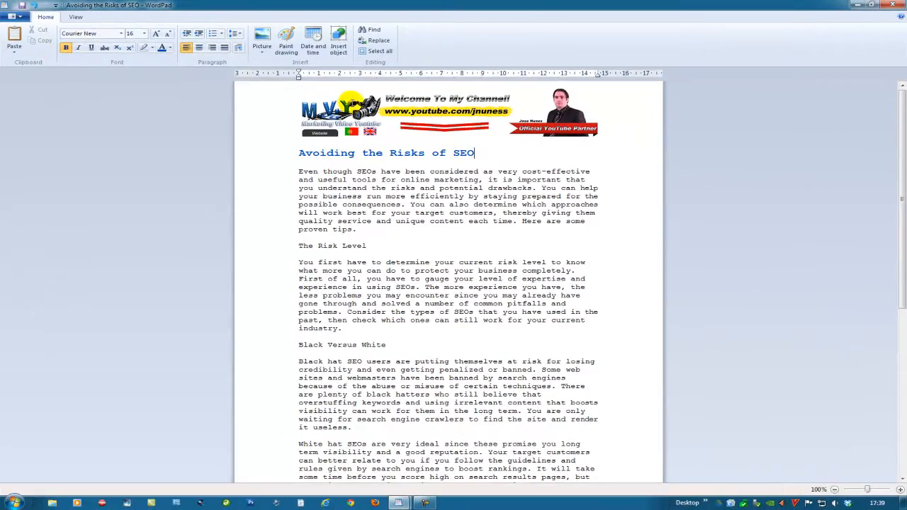
pyautogui.scroll(-5, 452, 221)
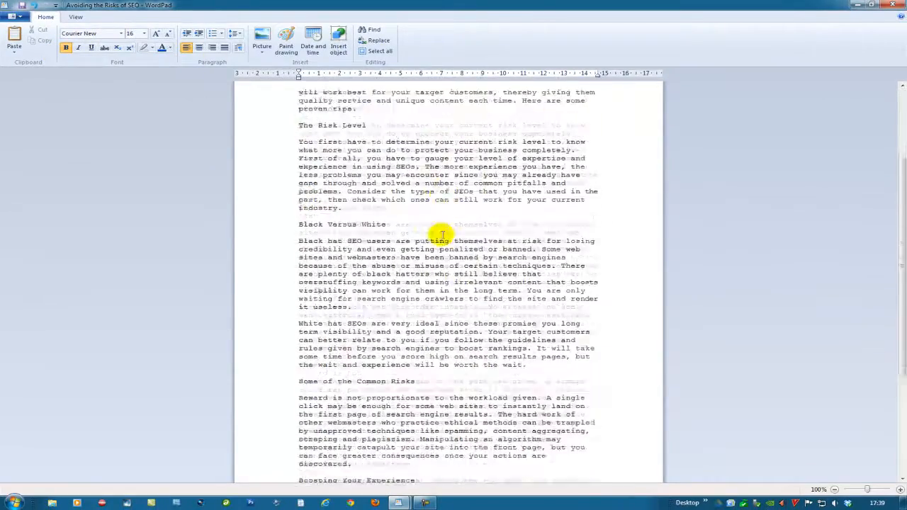
pyautogui.scroll(-4, 439, 234)
pyautogui.scroll(6, 425, 241)
pyautogui.scroll(3, 427, 241)
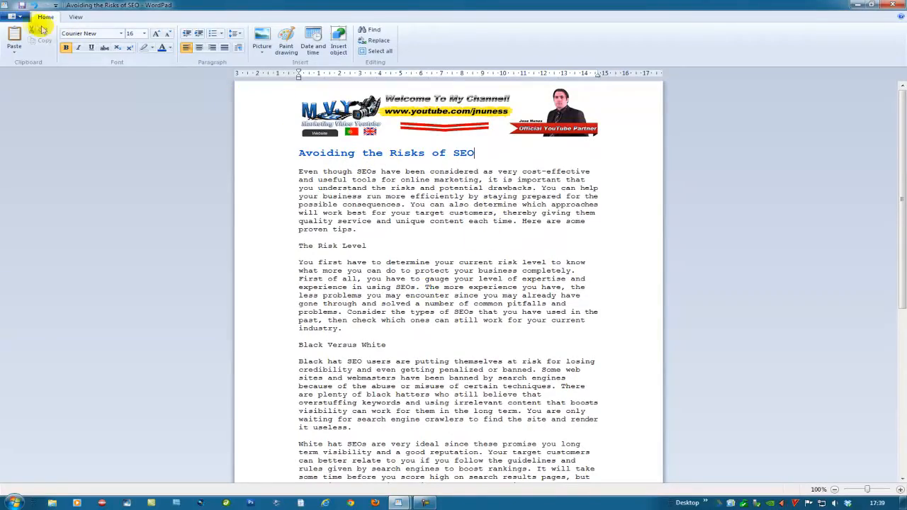
# Start saving and refuse the text-only format so the formatting is kept
pyautogui.click(21, 5)
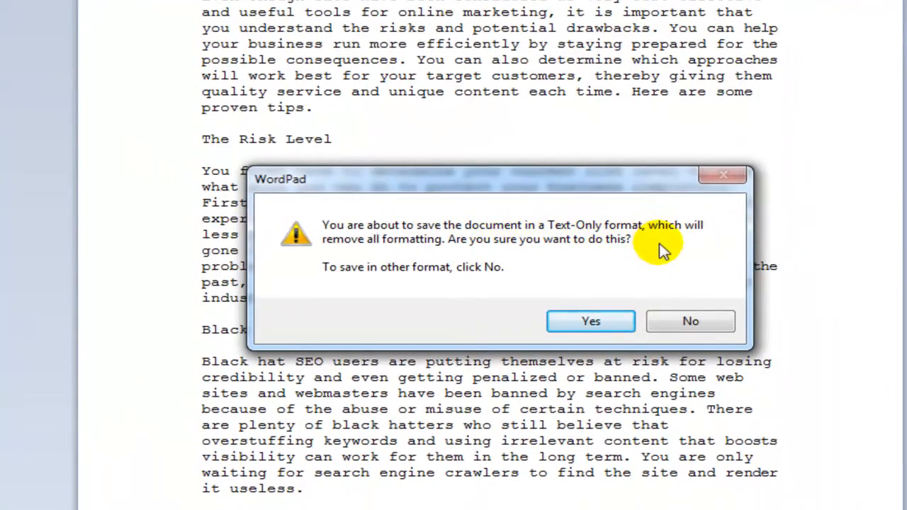
pyautogui.click(690, 321)
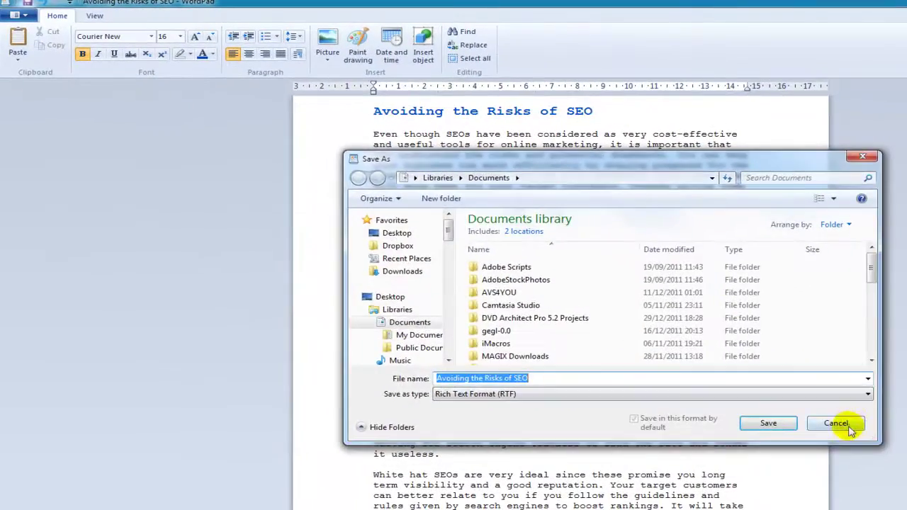
pyautogui.click(837, 374)
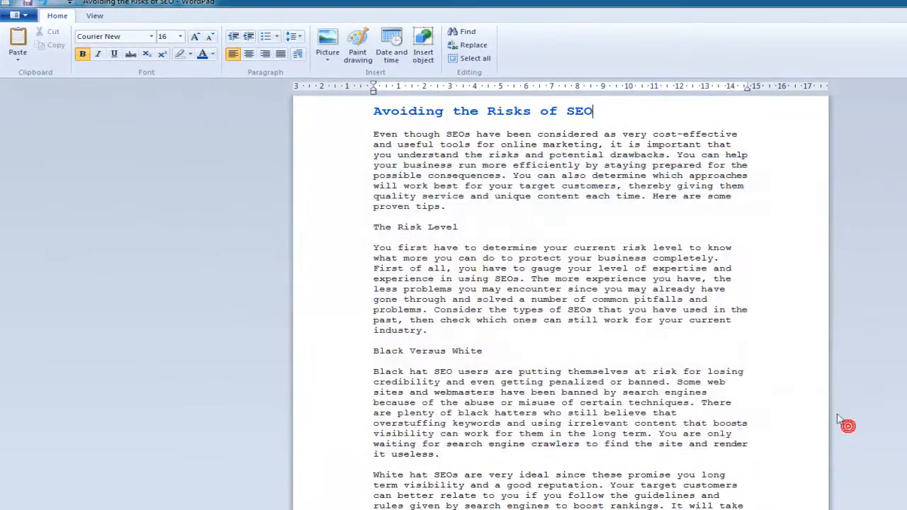
pyautogui.scroll(2, 348, 216)
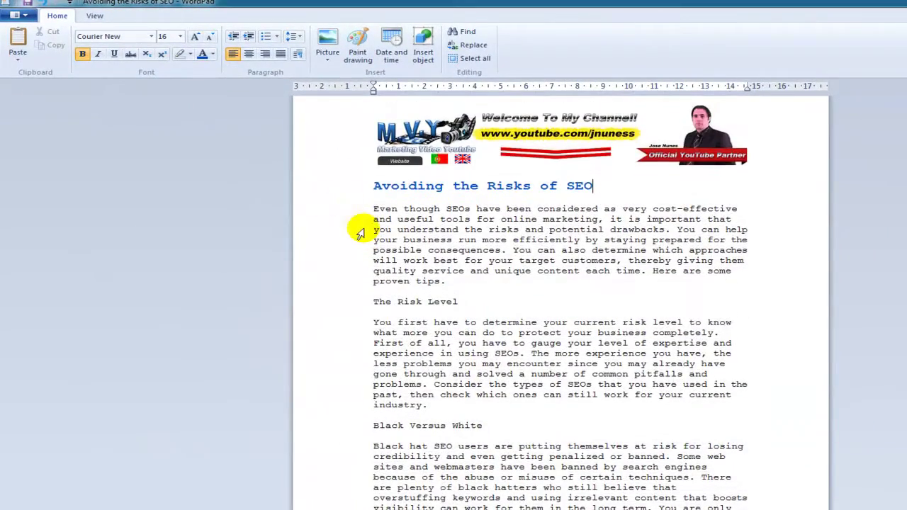
# Save a Rich Text copy of the article to the Desktop and close WordPad
pyautogui.click(23, 16)
pyautogui.moveTo(63, 166)
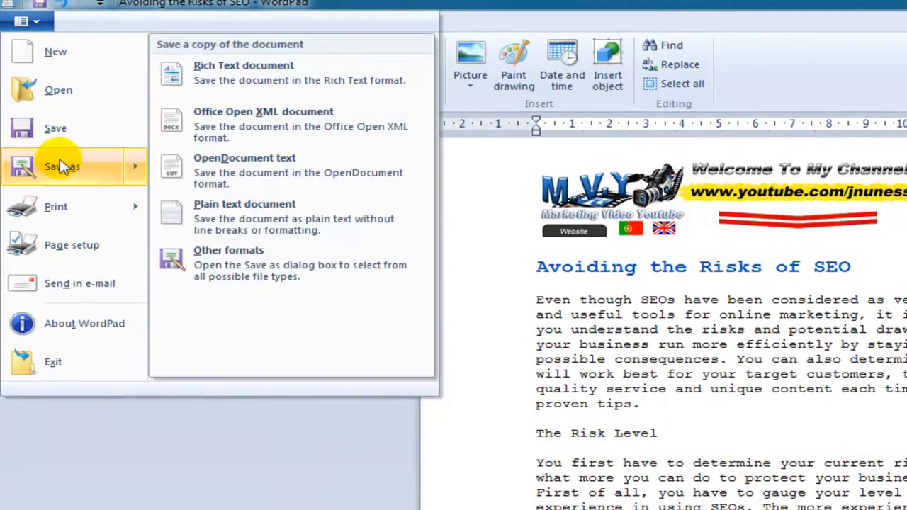
pyautogui.click(312, 73)
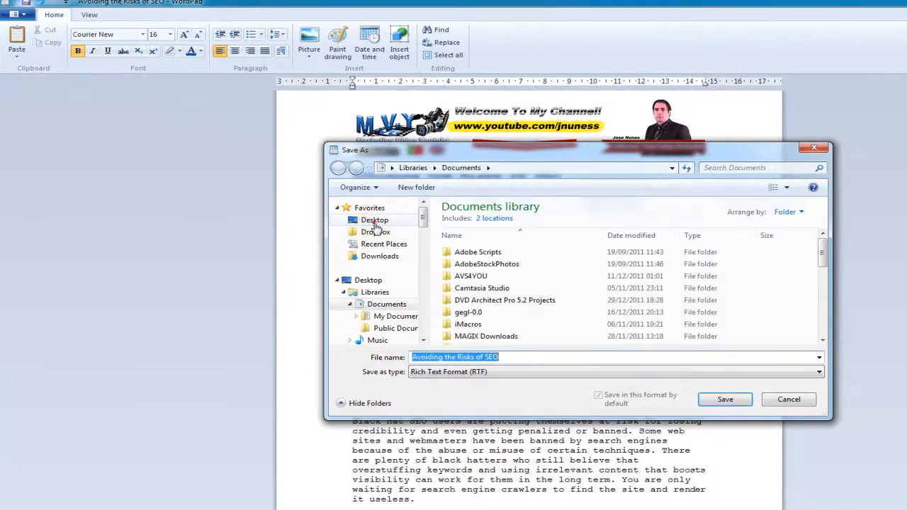
pyautogui.click(375, 220)
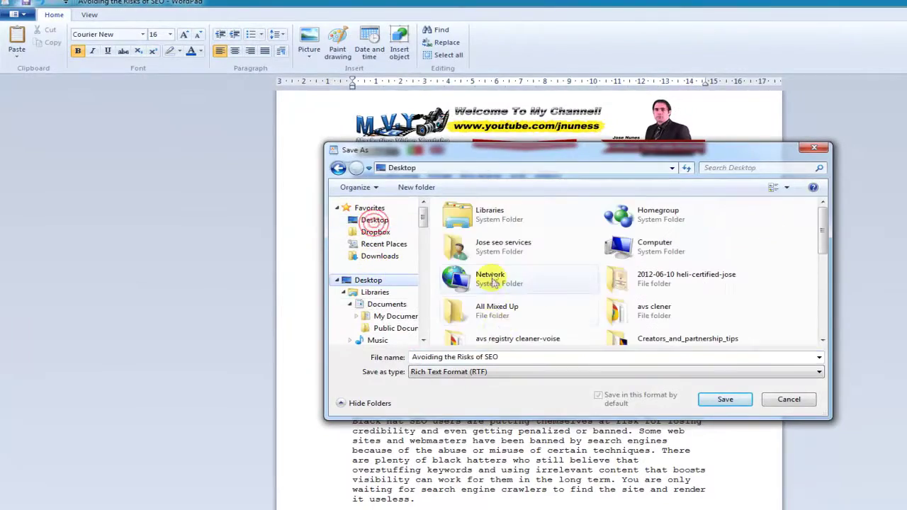
pyautogui.click(725, 399)
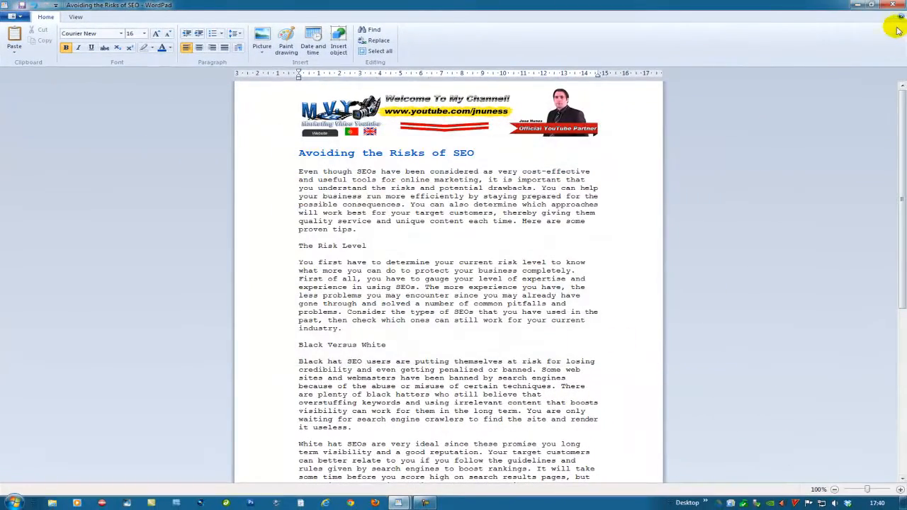
pyautogui.click(893, 7)
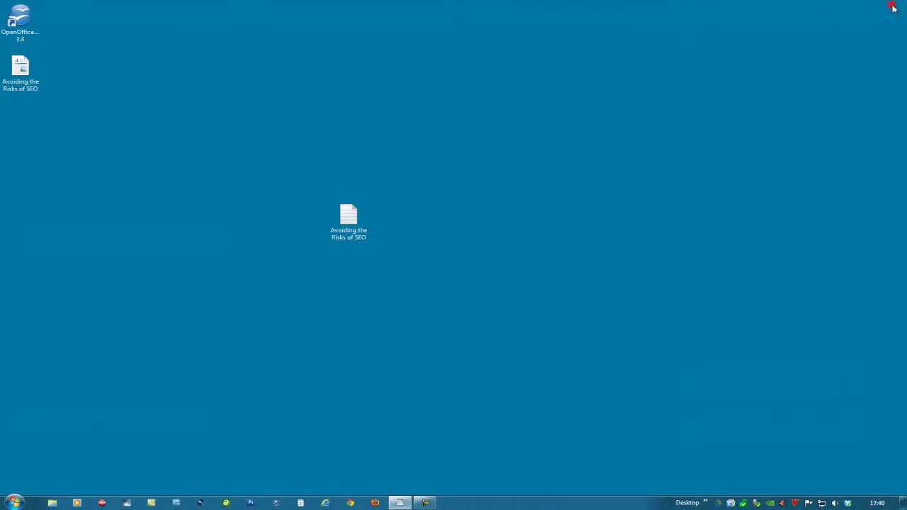
# Reopen the saved rich-text copy from the desktop to check it, then close it
pyautogui.click(21, 68)
pyautogui.doubleClick(21, 69)
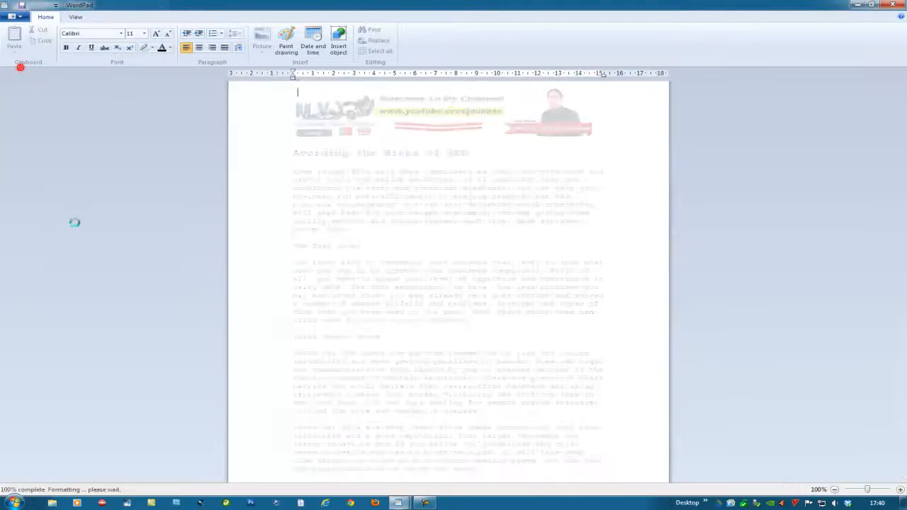
pyautogui.click(893, 7)
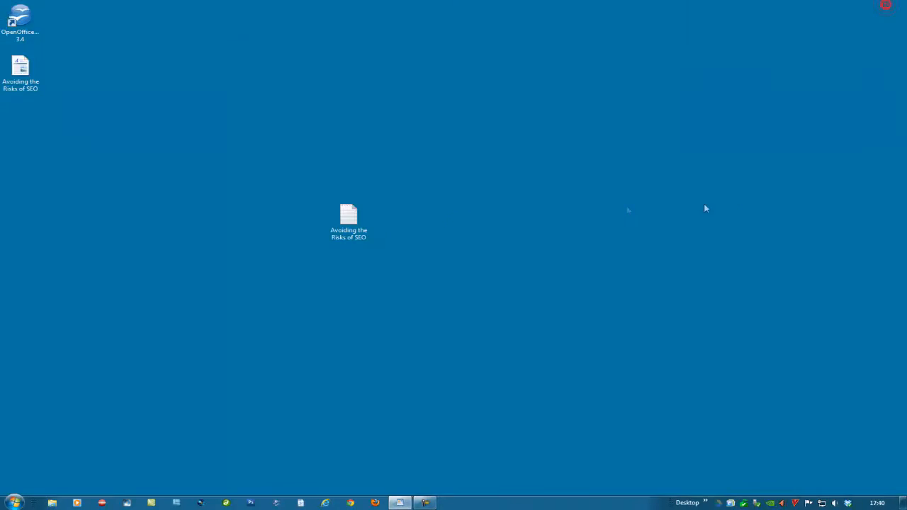
# Place the plain-text article file beneath the rich-text copy in the desktop's left column and select it
pyautogui.click(347, 213)
pyautogui.moveTo(503, 310); pyautogui.dragTo(62, 234)
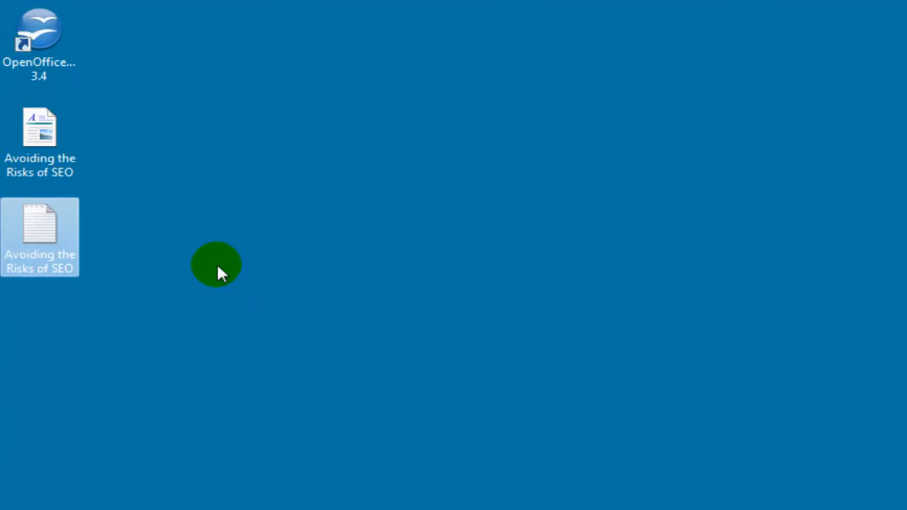
pyautogui.click(52, 134)
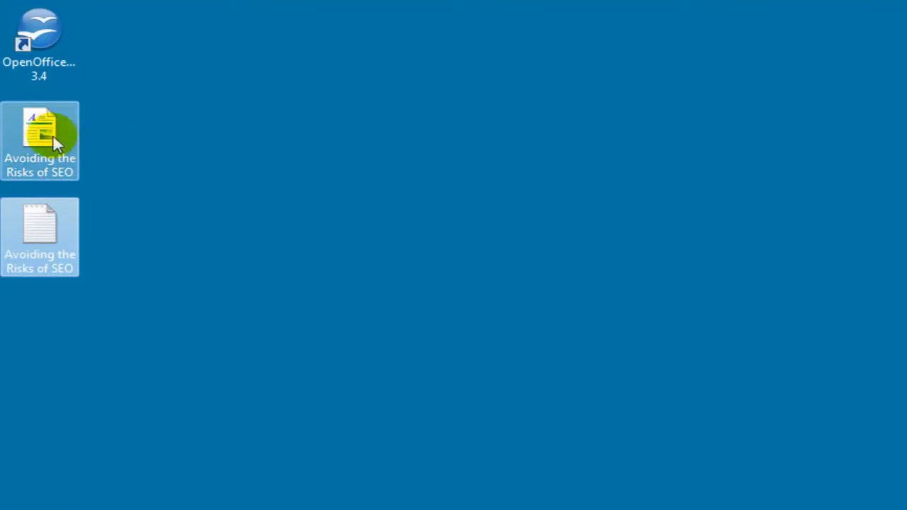
pyautogui.click(33, 228)
pyautogui.click(37, 161)
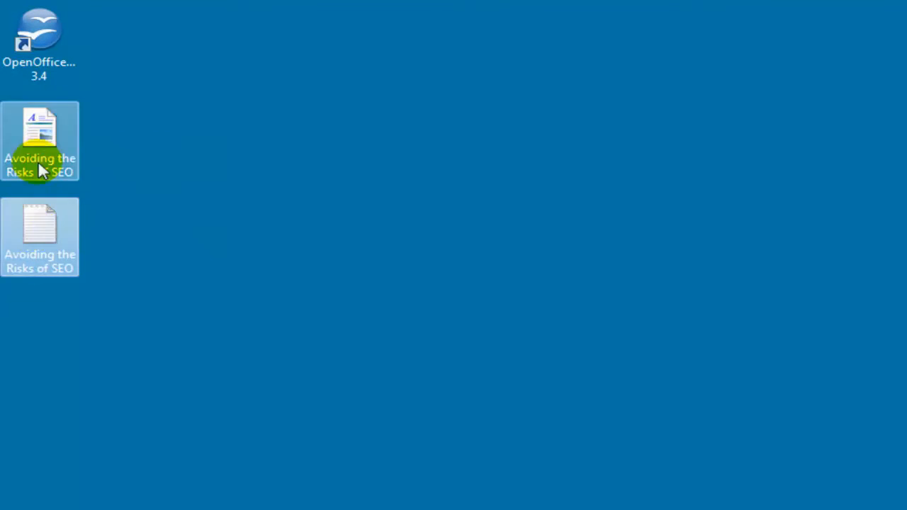
pyautogui.click(33, 228)
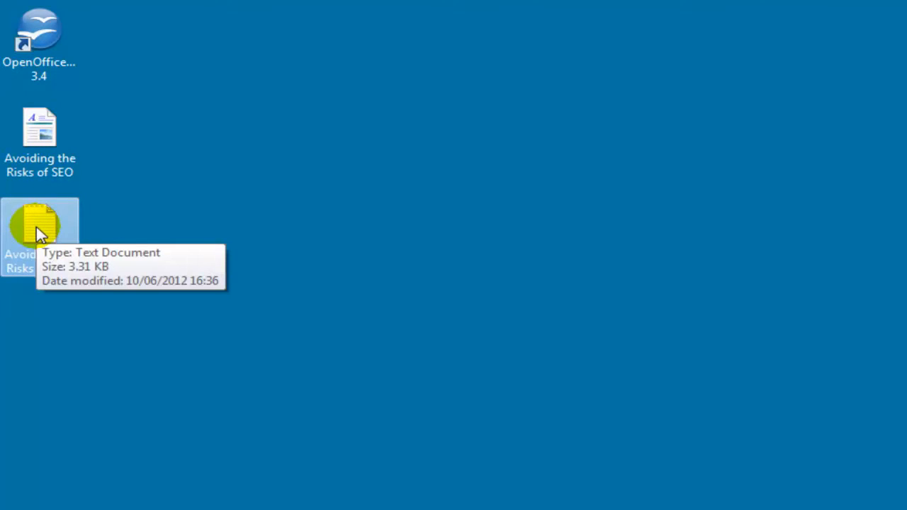
# Open the plain-text article in OpenOffice.org Writer, accepting the default ASCII filter options
pyautogui.rightClick(37, 231)
pyautogui.moveTo(93, 238)
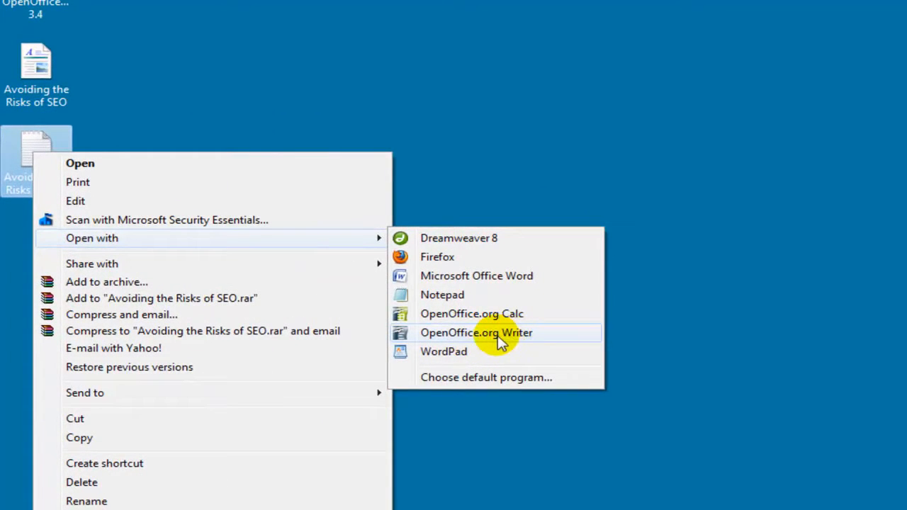
pyautogui.click(500, 341)
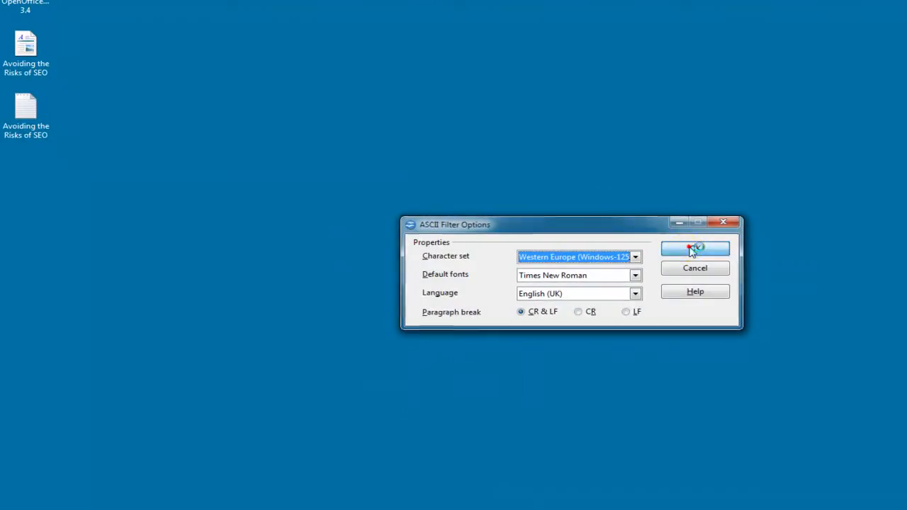
pyautogui.click(694, 248)
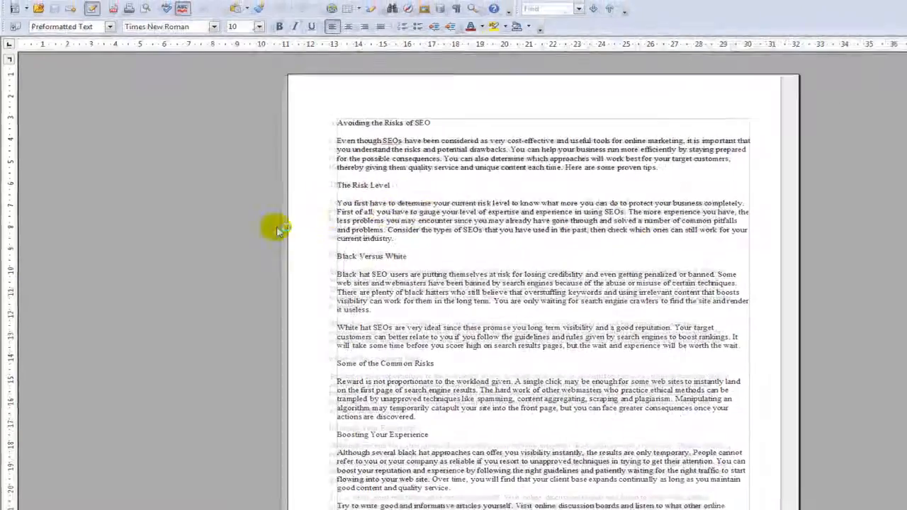
pyautogui.scroll(5, 343, 264)
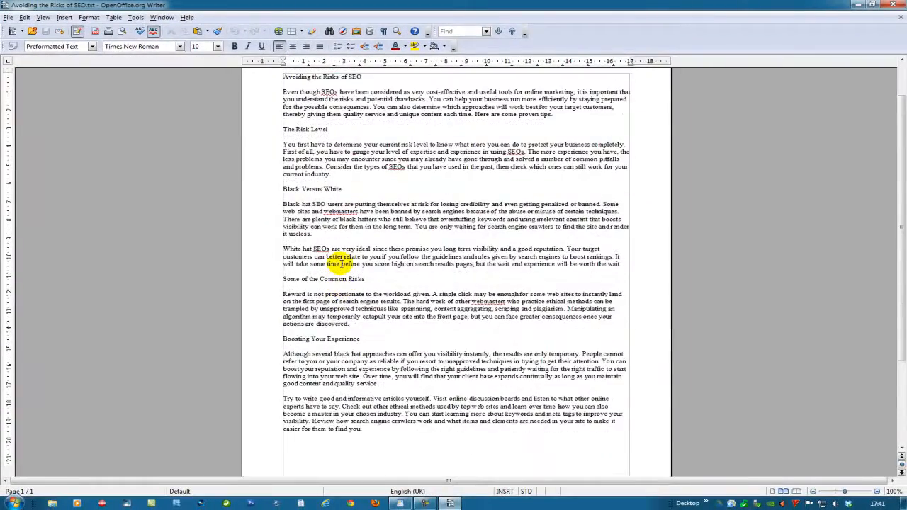
pyautogui.scroll(3, 334, 264)
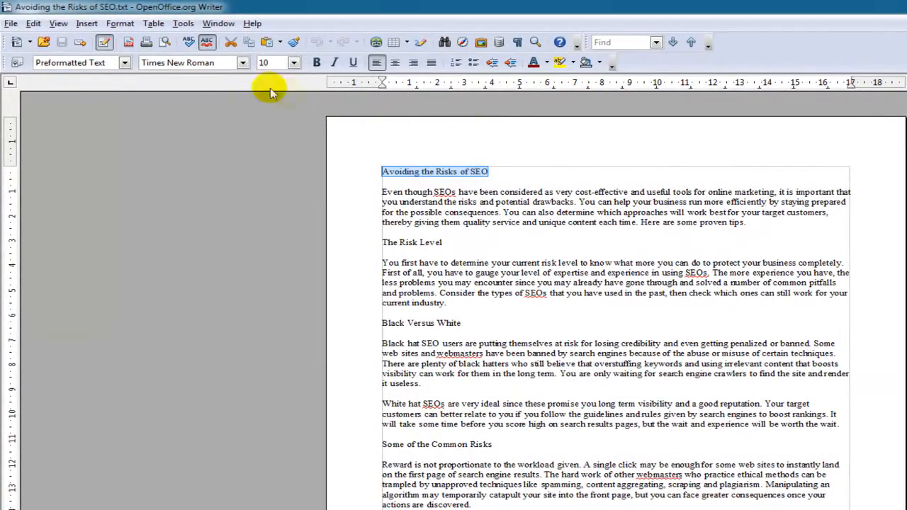
# Make the article title a bold Heading 1 coloured blue
pyautogui.click(316, 62)
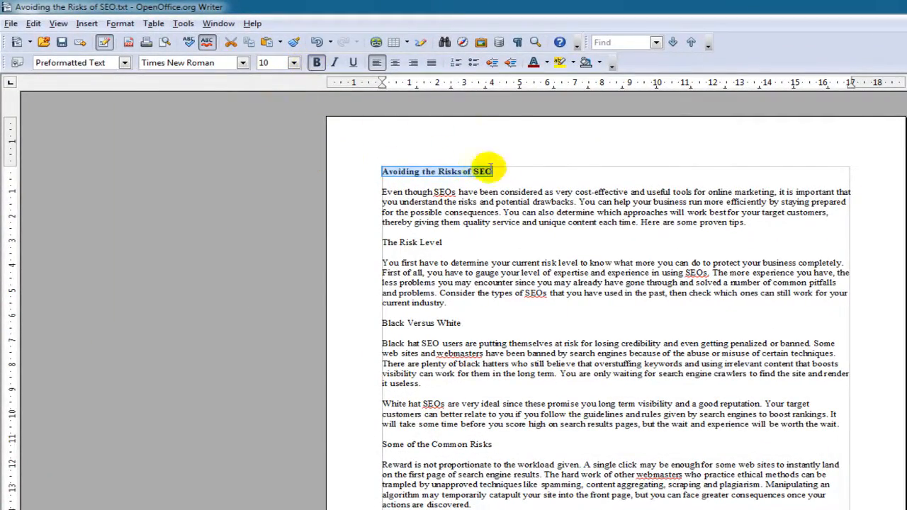
pyautogui.click(125, 62)
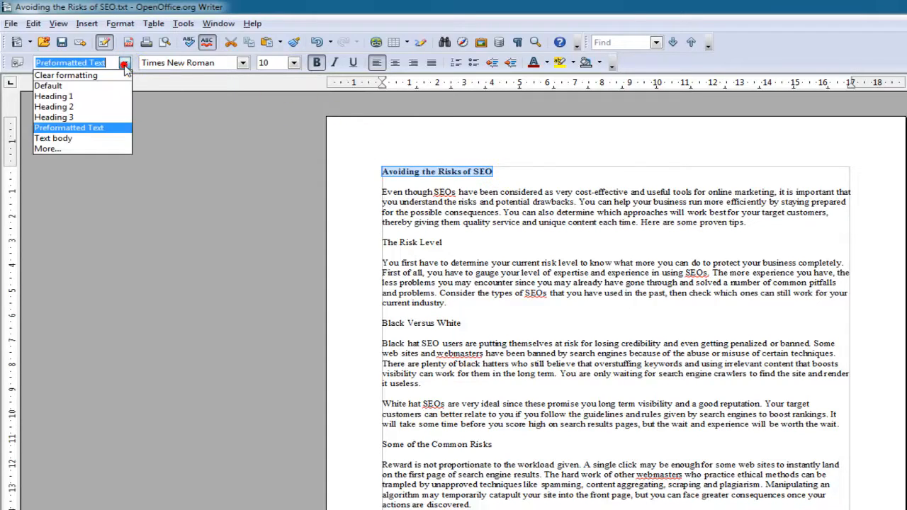
pyautogui.click(97, 99)
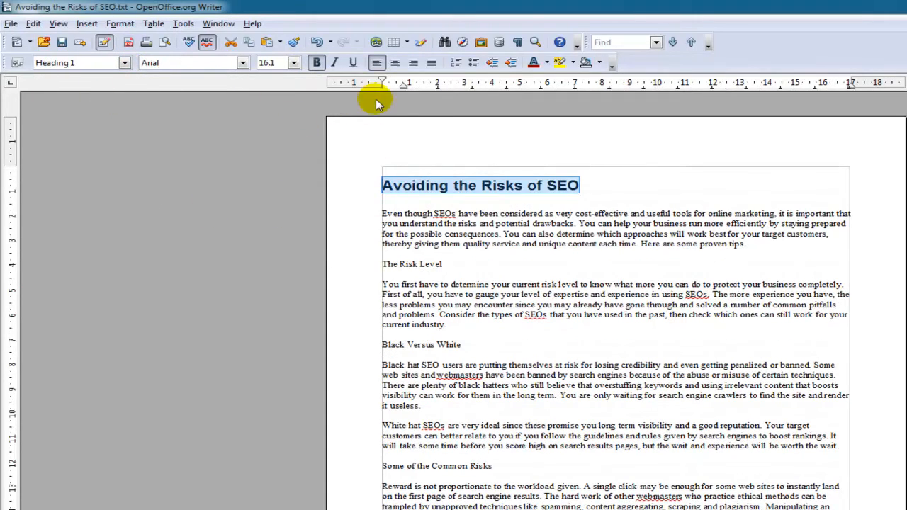
pyautogui.click(547, 63)
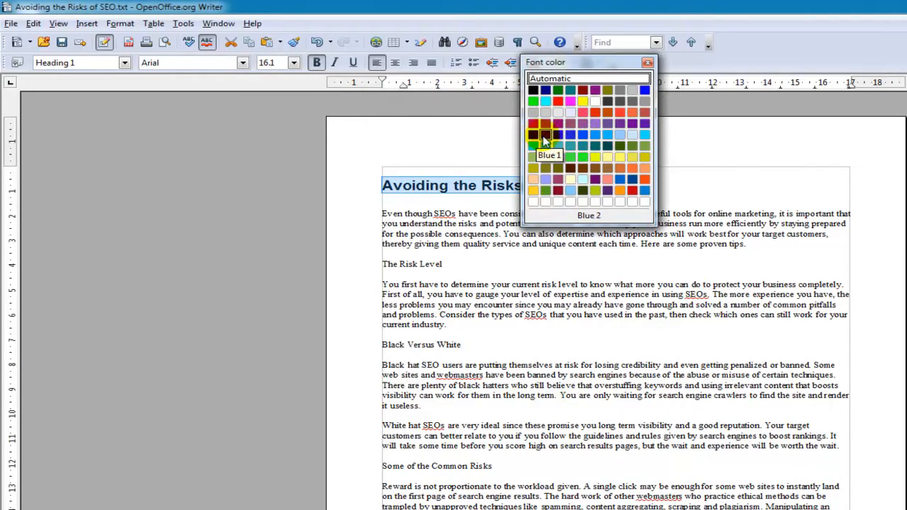
pyautogui.click(565, 139)
pyautogui.click(584, 185)
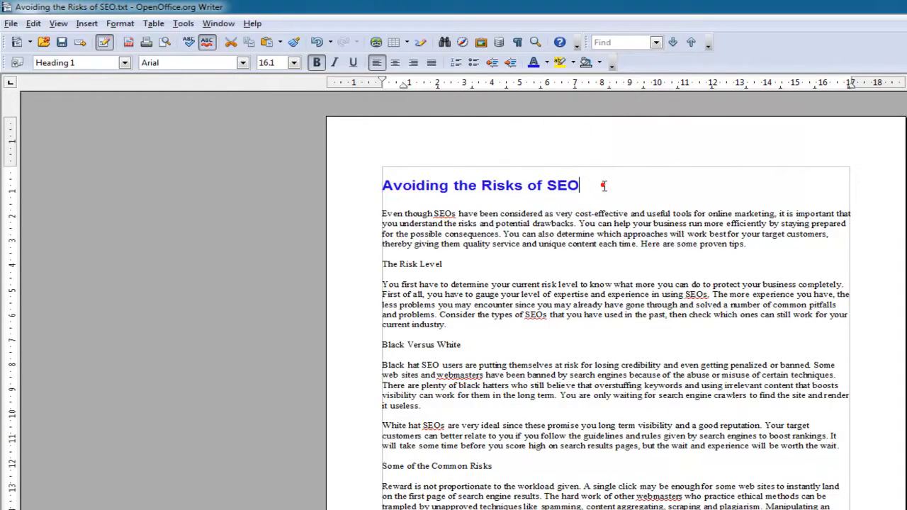
# Make 'The Risk Level' a blue Heading 2 and select the whole heading line
pyautogui.moveTo(474, 264); pyautogui.dragTo(382, 264)
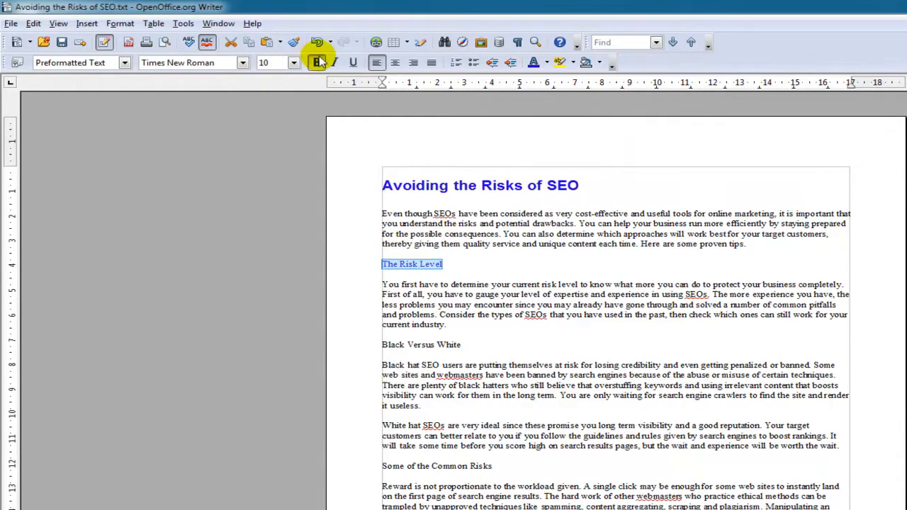
pyautogui.click(125, 62)
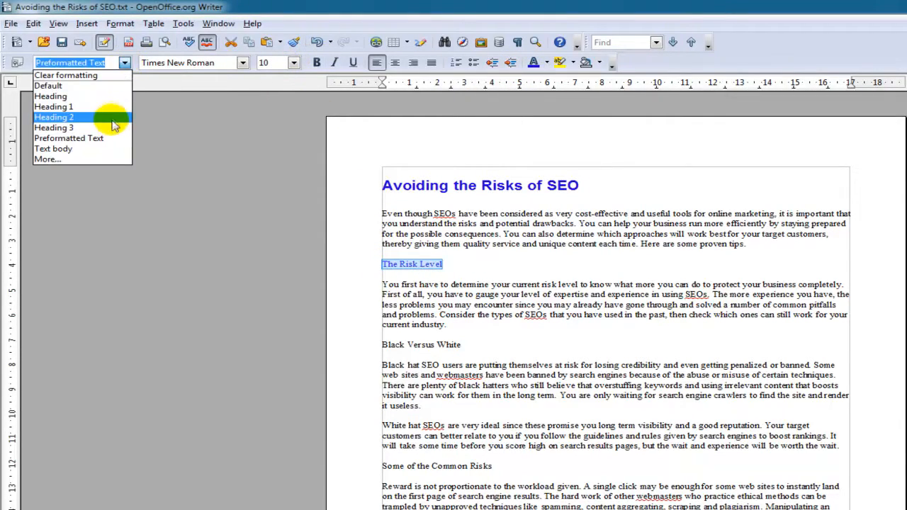
pyautogui.click(82, 119)
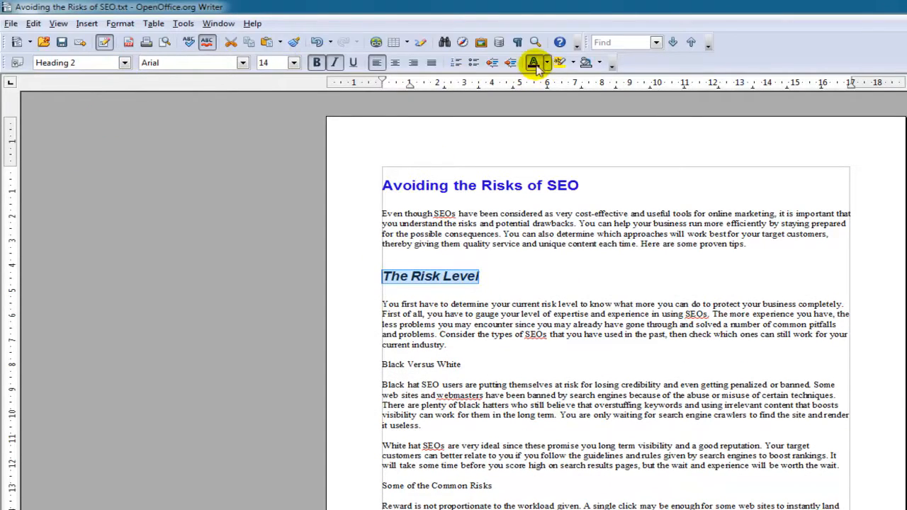
pyautogui.click(500, 293)
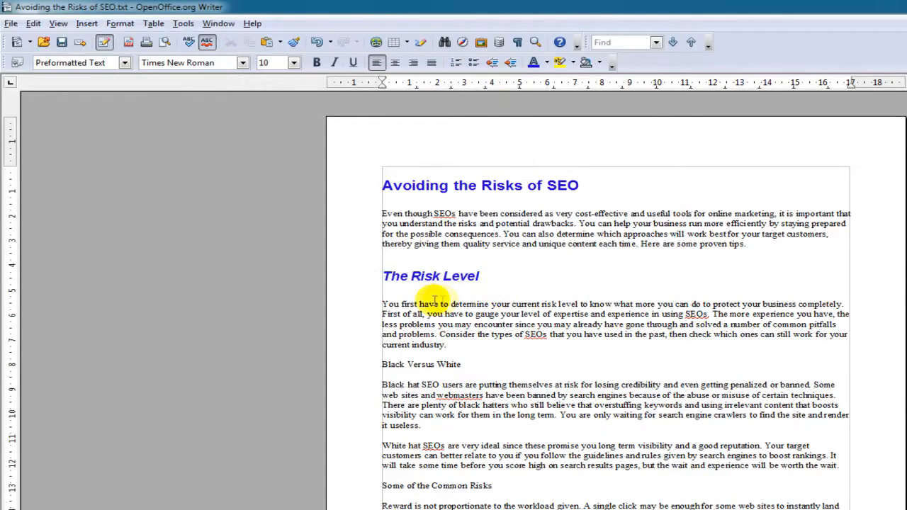
pyautogui.moveTo(496, 274); pyautogui.dragTo(381, 276)
pyautogui.click(488, 276)
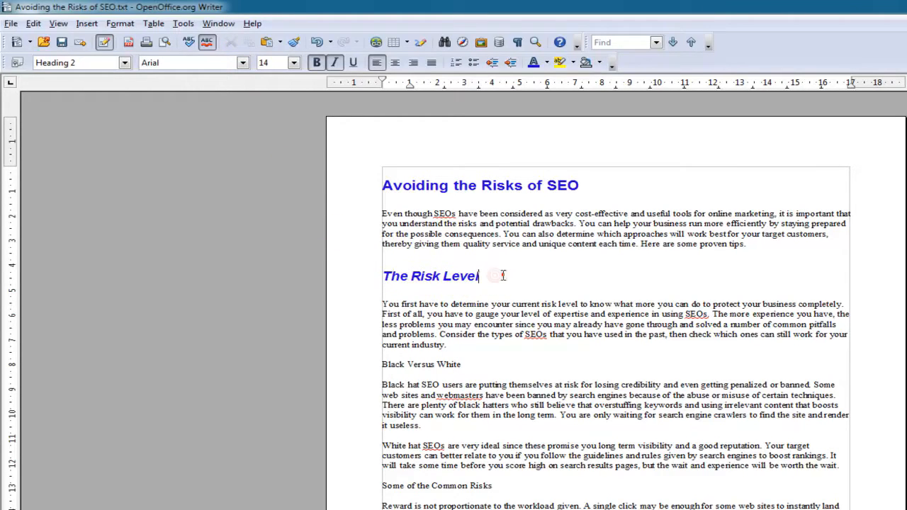
pyautogui.moveTo(488, 276); pyautogui.dragTo(383, 276)
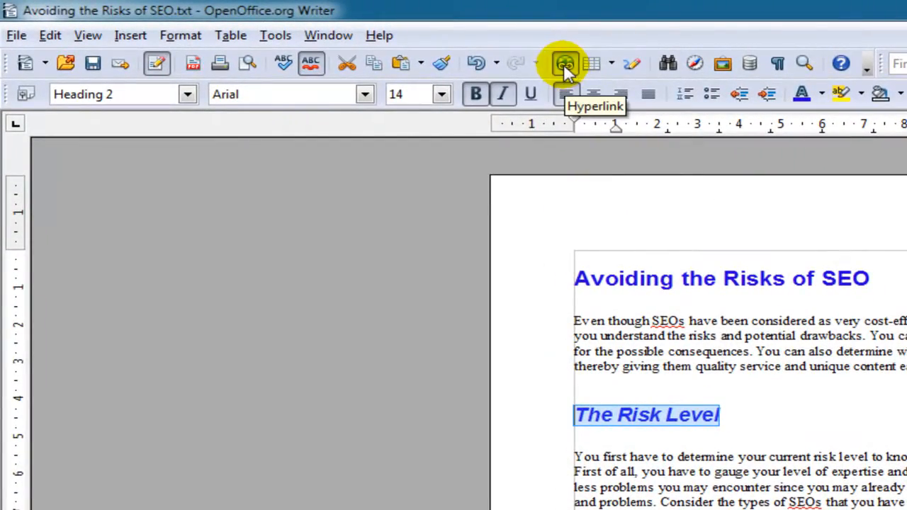
pyautogui.click(563, 64)
pyautogui.write('http://marketingvideoyoutube.com')
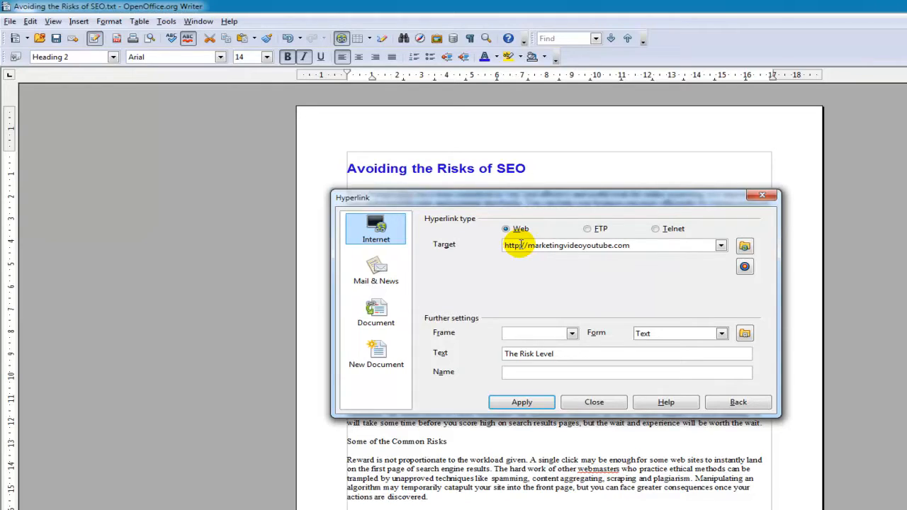
pyautogui.click(522, 402)
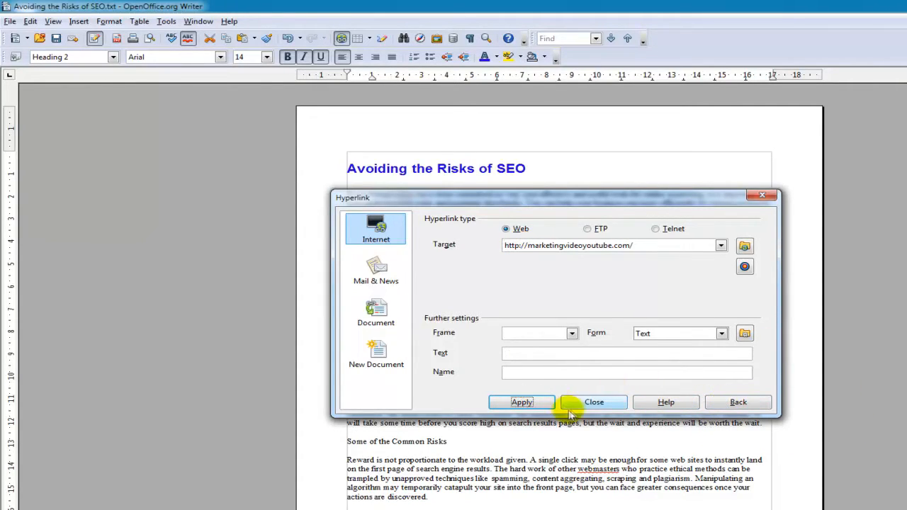
pyautogui.click(594, 402)
pyautogui.click(495, 255)
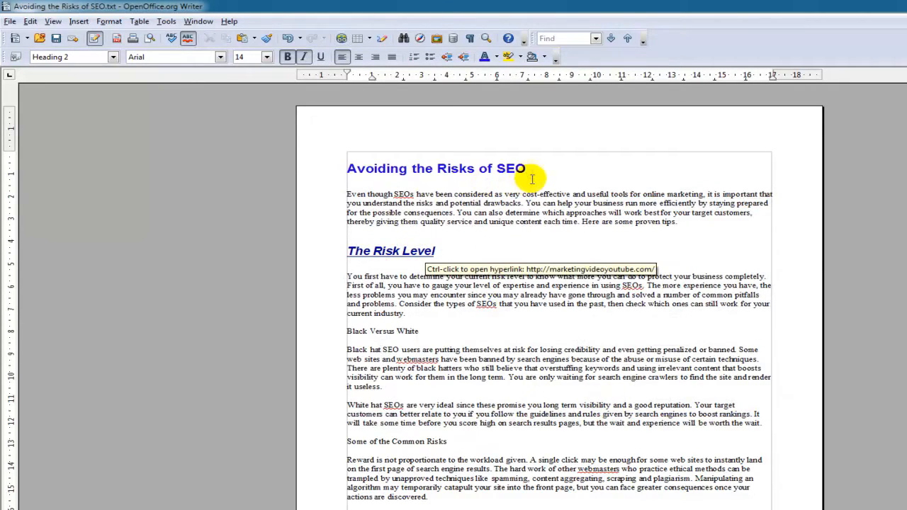
pyautogui.click(350, 169)
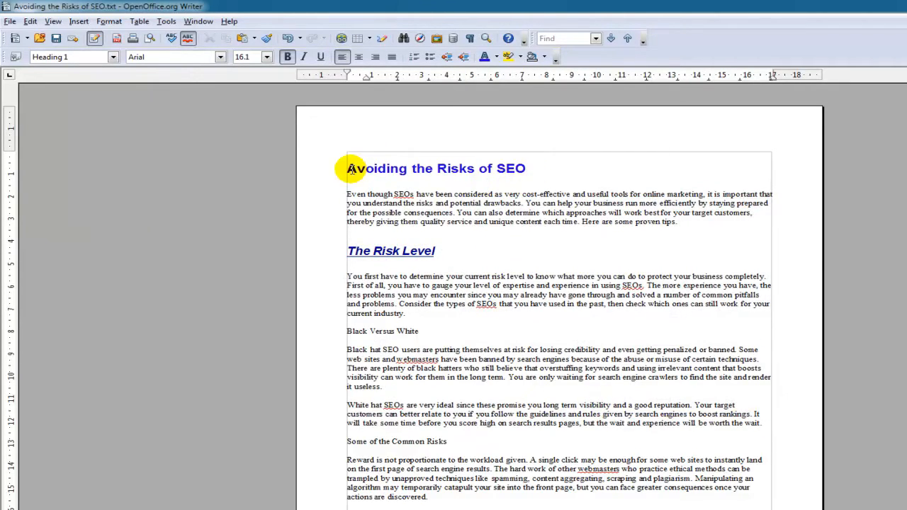
# Insert the Youtube-jnuness-bunner5 banner from the Desktop on a new line above the title via Insert > Picture > From File
pyautogui.press('Return')
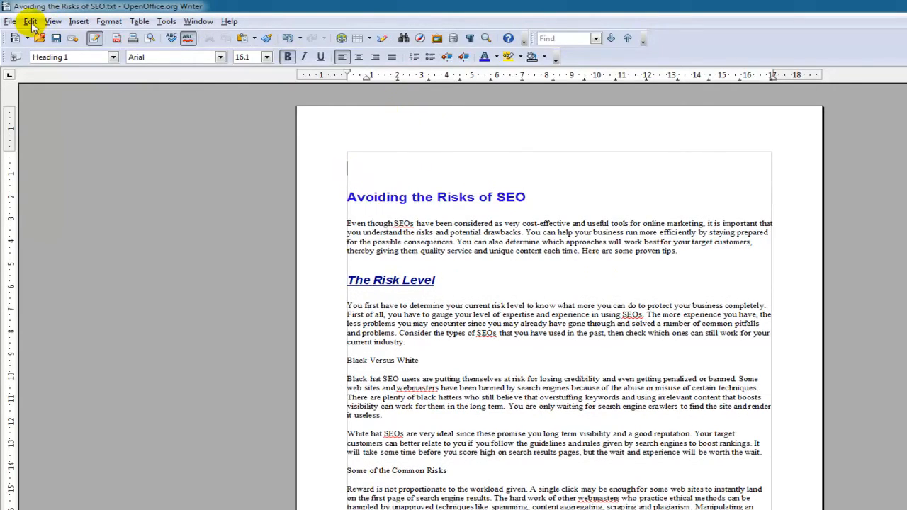
pyautogui.click(78, 20)
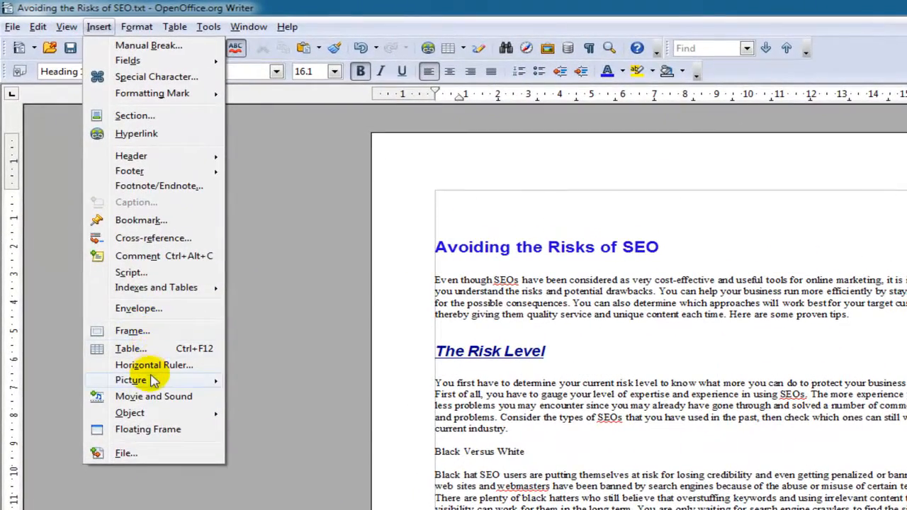
pyautogui.moveTo(131, 380)
pyautogui.click(279, 380)
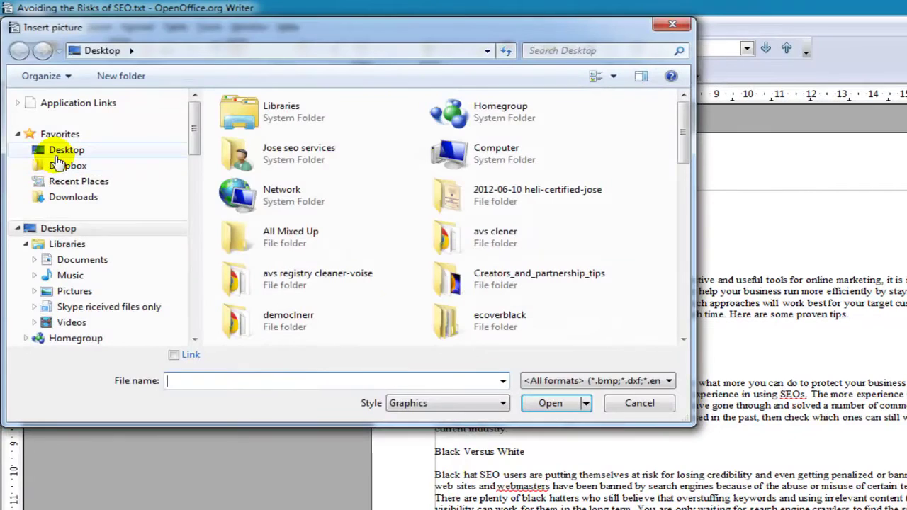
pyautogui.click(66, 149)
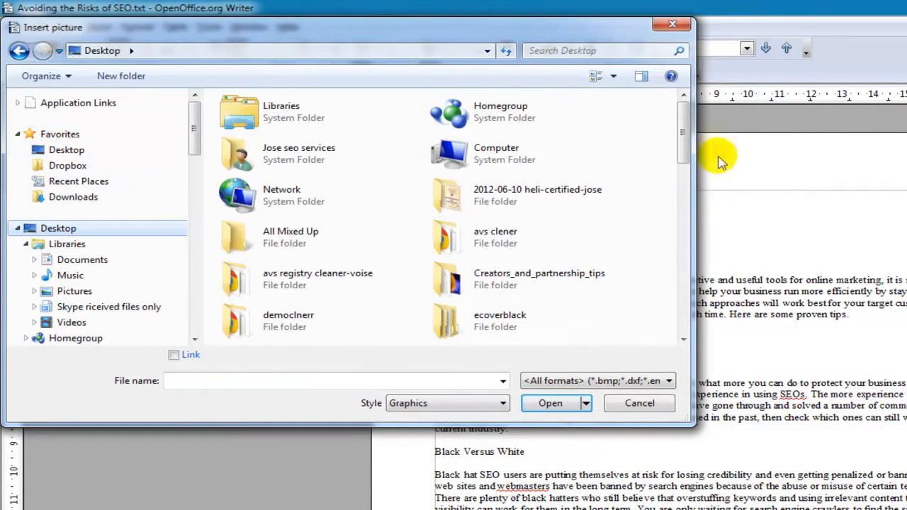
pyautogui.moveTo(682, 135); pyautogui.dragTo(682, 243)
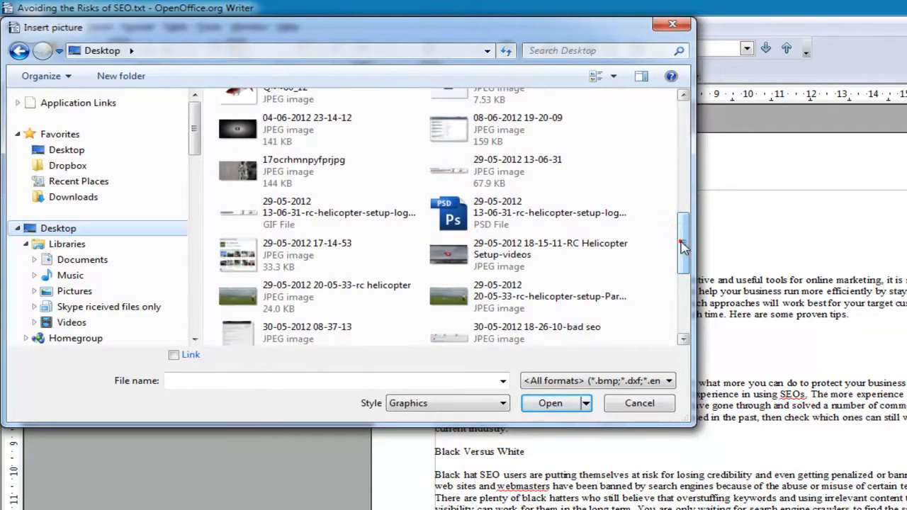
pyautogui.moveTo(682, 243); pyautogui.dragTo(680, 298)
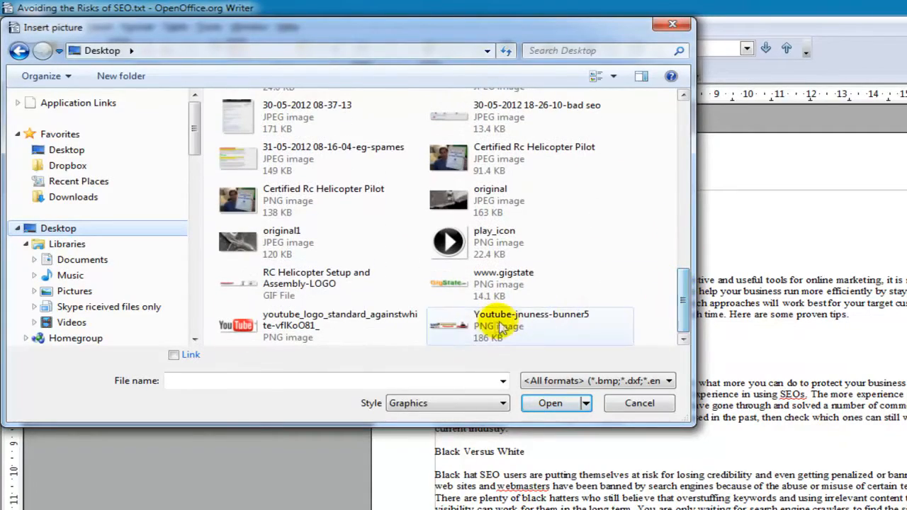
pyautogui.click(448, 330)
pyautogui.click(550, 402)
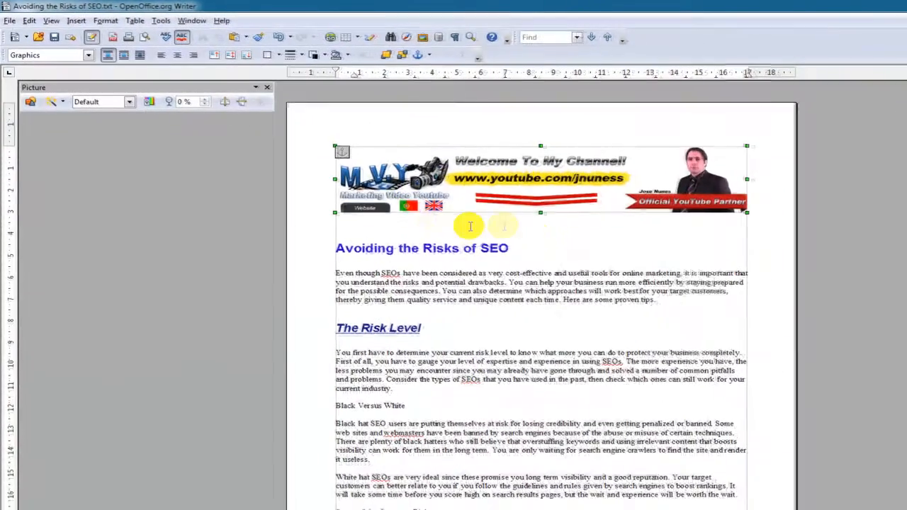
pyautogui.click(536, 240)
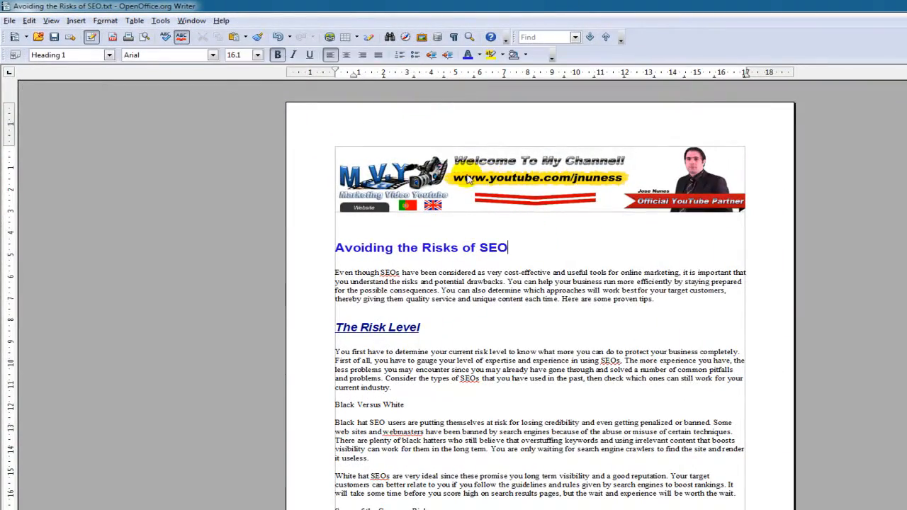
pyautogui.click(549, 159)
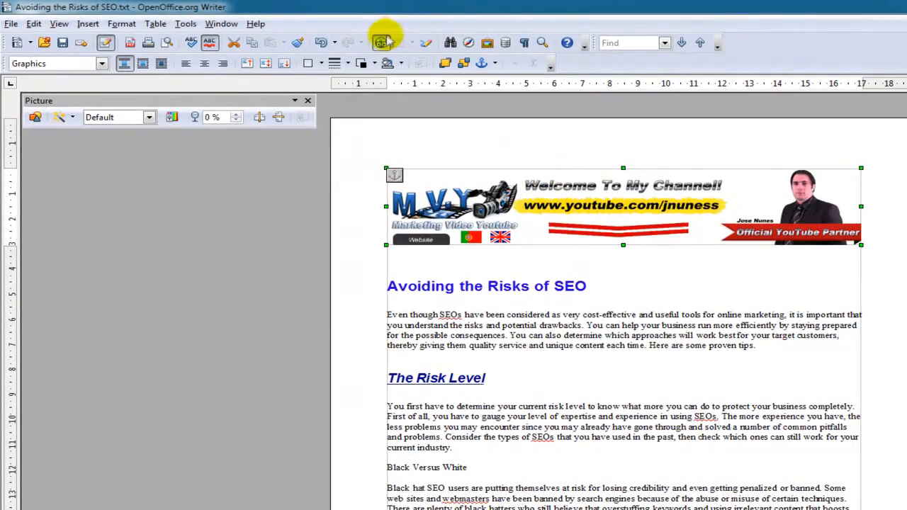
pyautogui.click(382, 44)
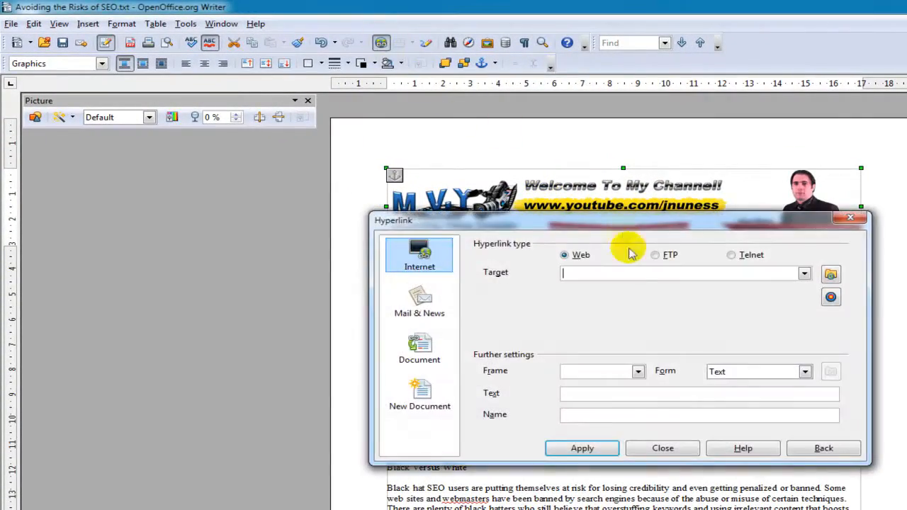
pyautogui.click(607, 272)
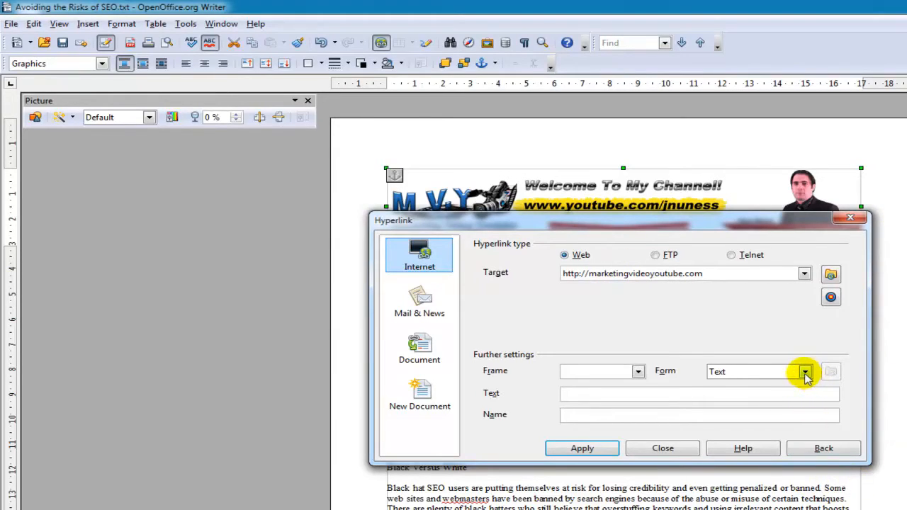
pyautogui.click(804, 371)
pyautogui.click(751, 394)
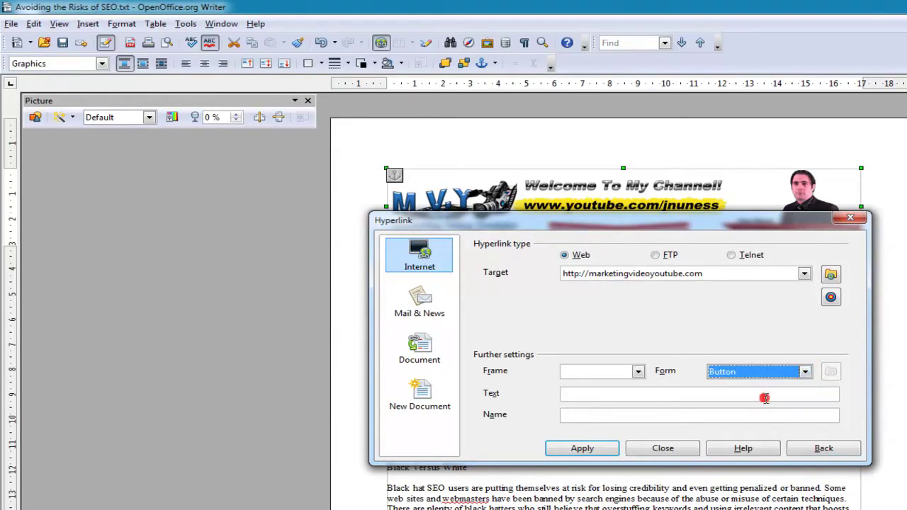
pyautogui.click(582, 448)
pyautogui.click(663, 448)
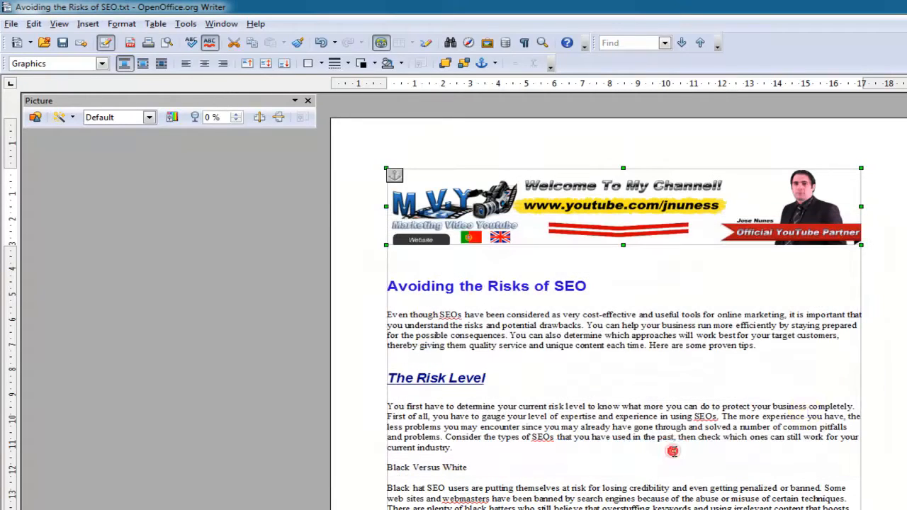
pyautogui.click(630, 279)
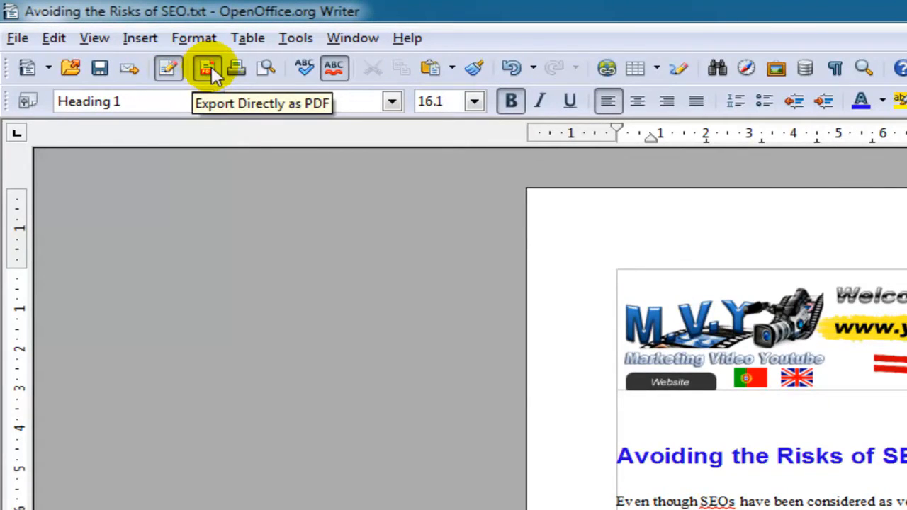
pyautogui.click(17, 37)
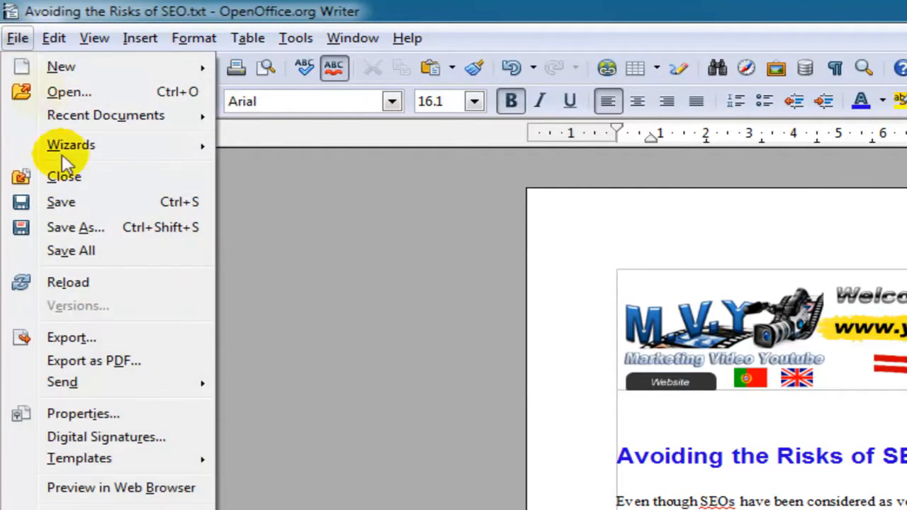
# Export the document as 'Avoiding the Risks of SEO' PDF to the desktop and open it
pyautogui.click(94, 360)
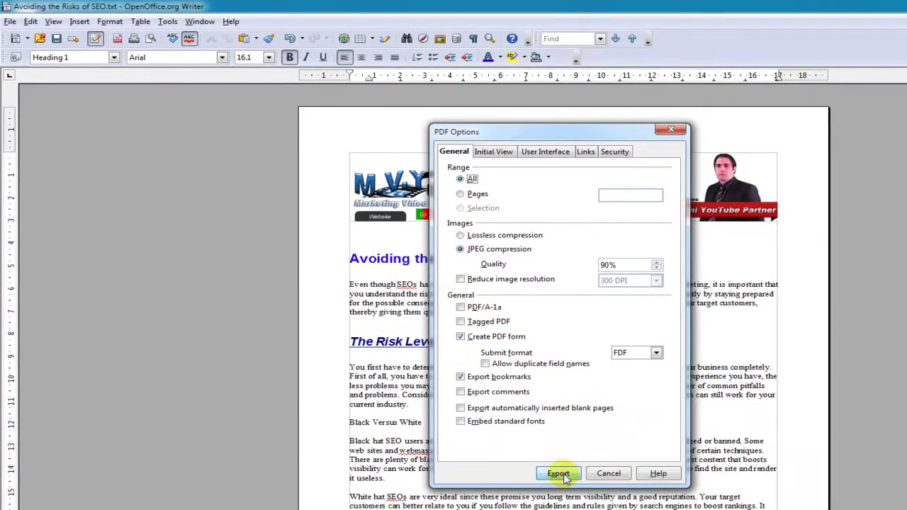
pyautogui.click(558, 473)
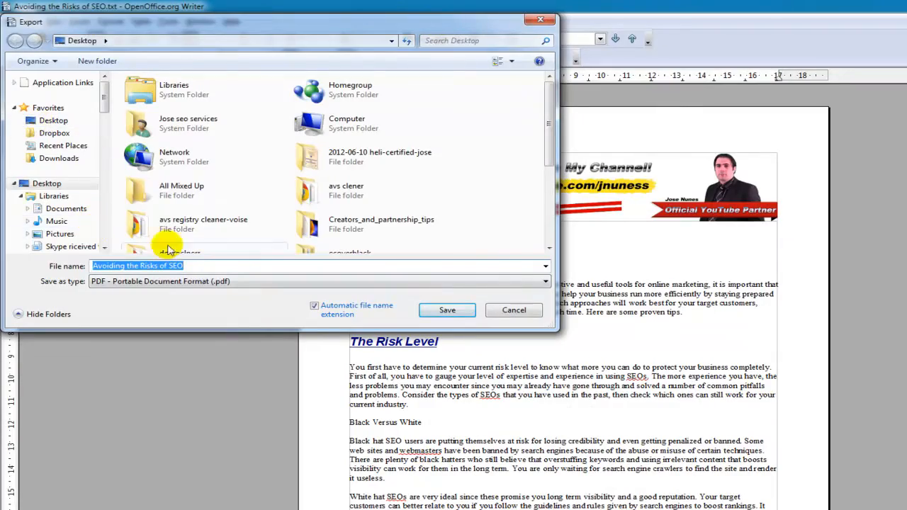
pyautogui.click(447, 310)
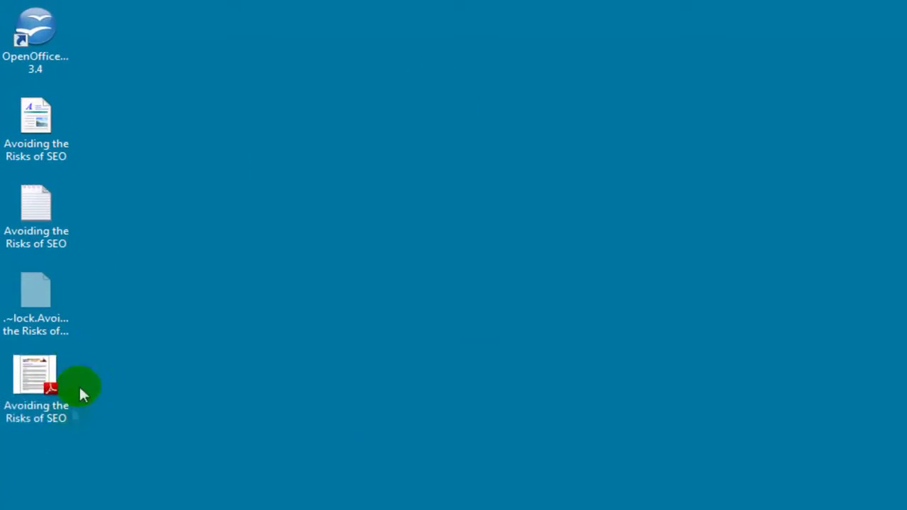
pyautogui.doubleClick(33, 354)
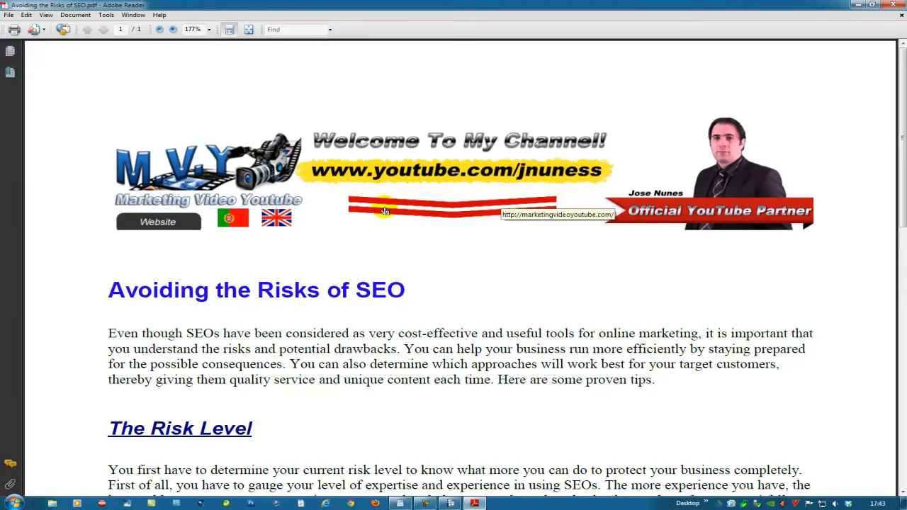
# Zoom the PDF out from 150% through 125% to 100% to see the full page width
pyautogui.click(160, 29)
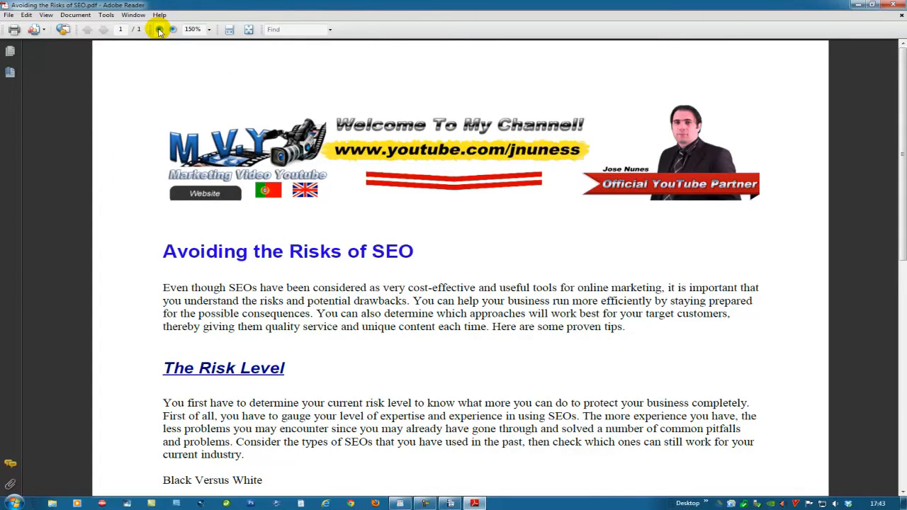
pyautogui.click(160, 30)
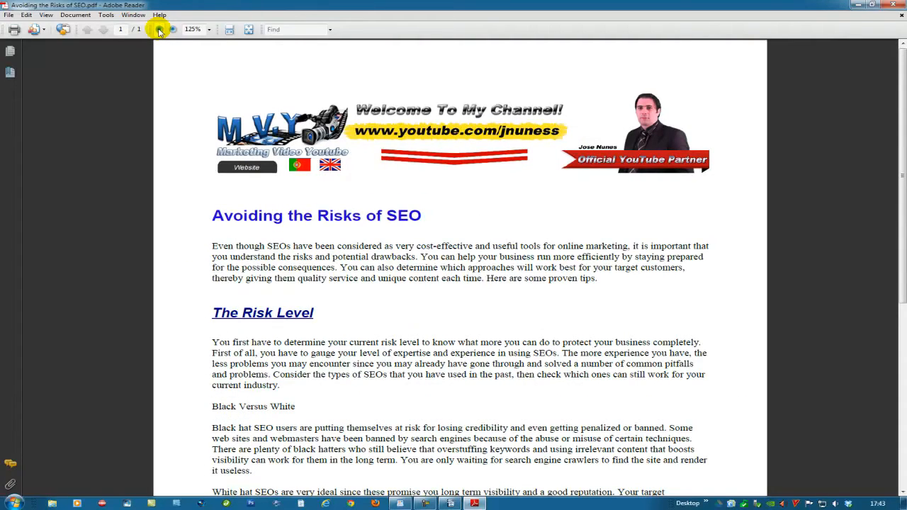
pyautogui.click(160, 29)
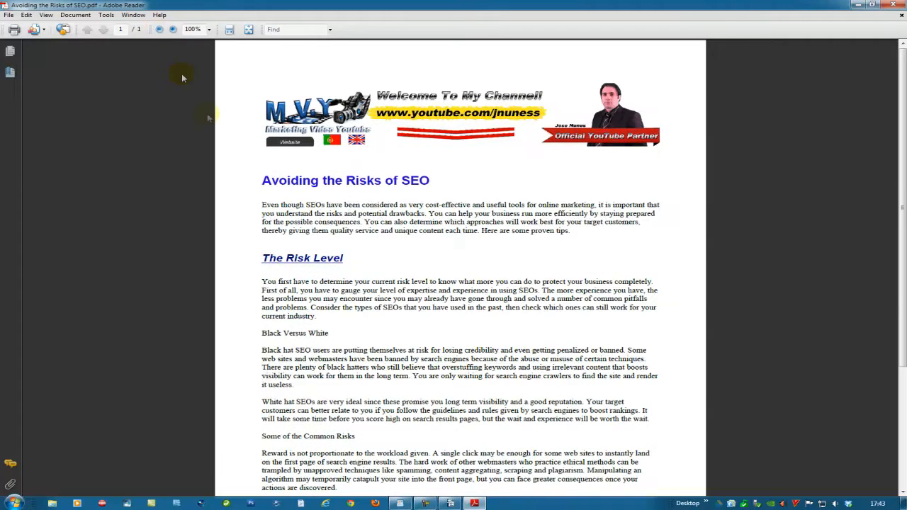
# Follow the banner's link and allow the connection to marketingvideoyoutube.com
pyautogui.click(440, 115)
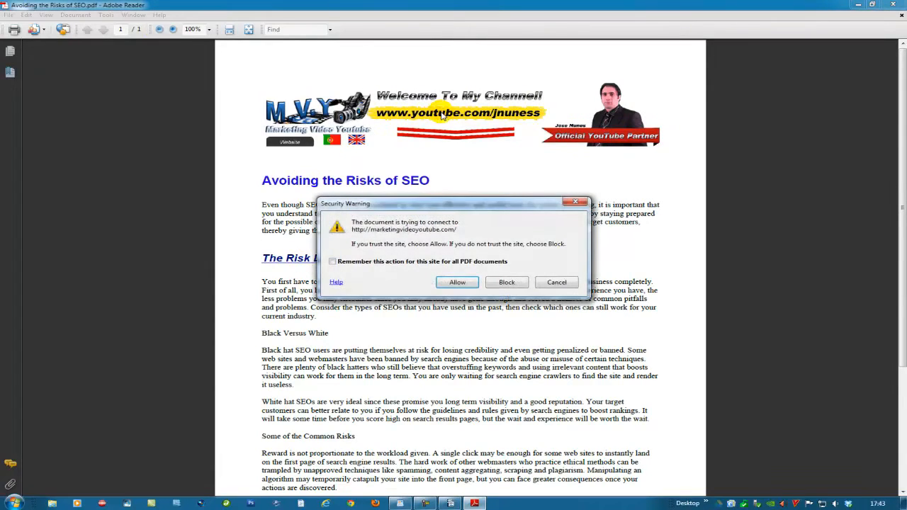
pyautogui.click(457, 282)
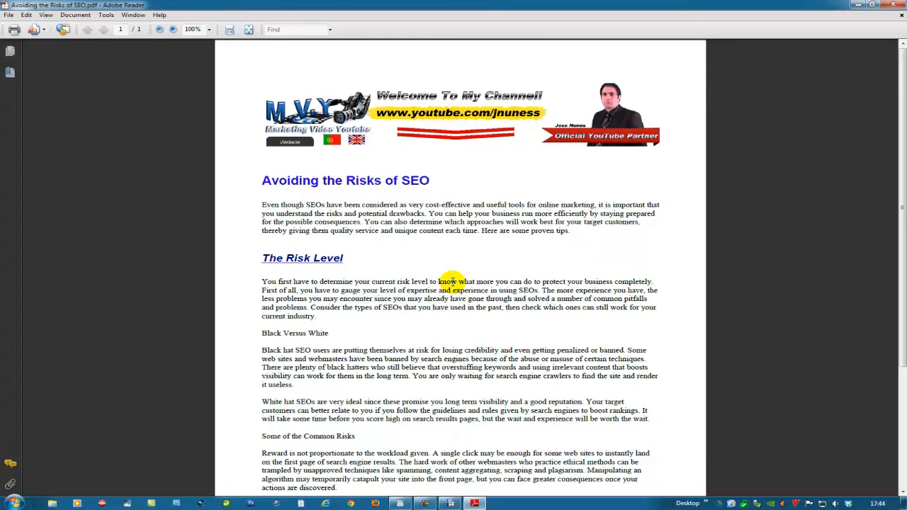